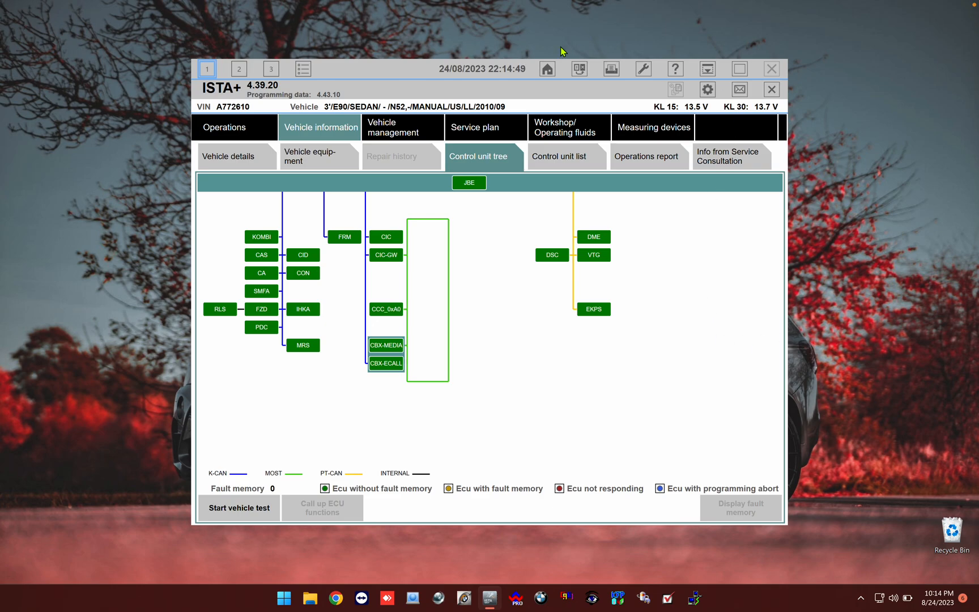
Check the available vehicle interfaces in the Connection manager and close it.
click(587, 75)
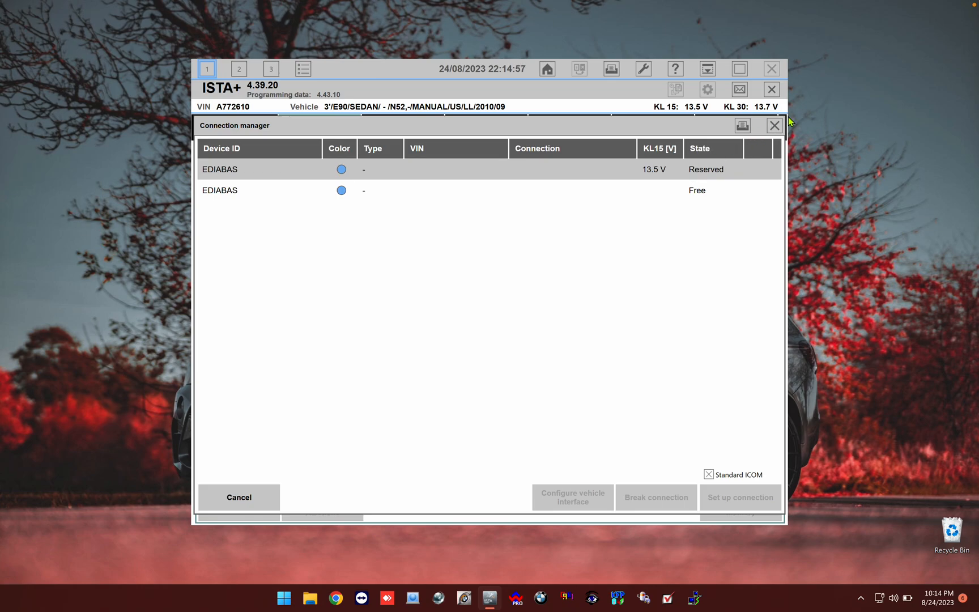
click(770, 127)
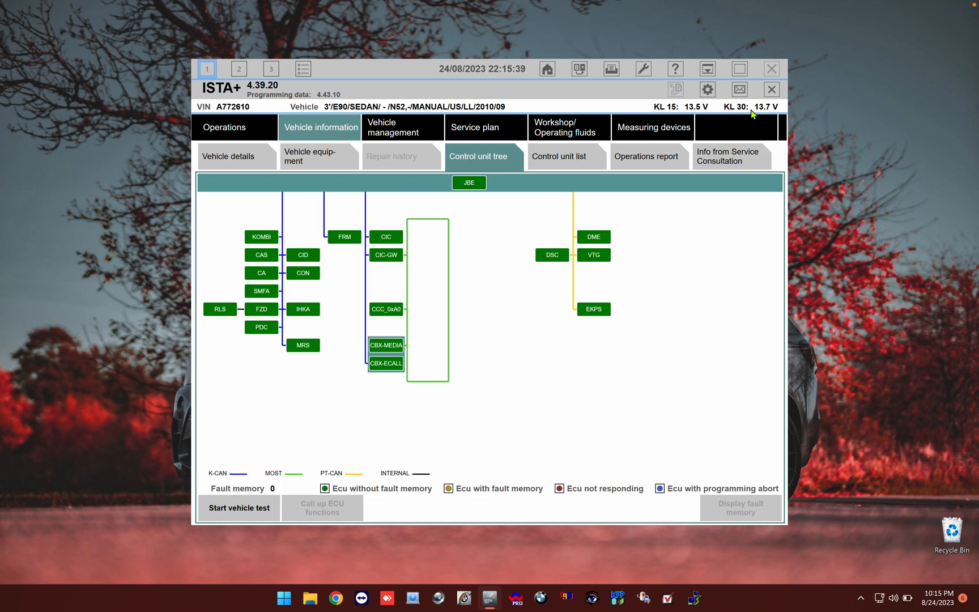
Launch NodeEdiabasVoltageControl, set the ignition voltage to 13.6 V, and close the utility.
click(283, 598)
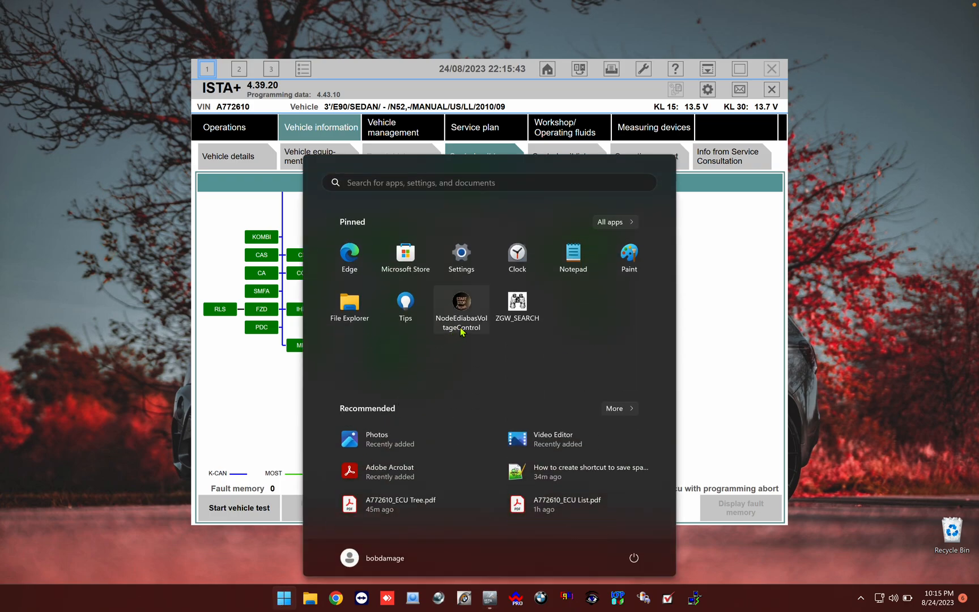
click(462, 309)
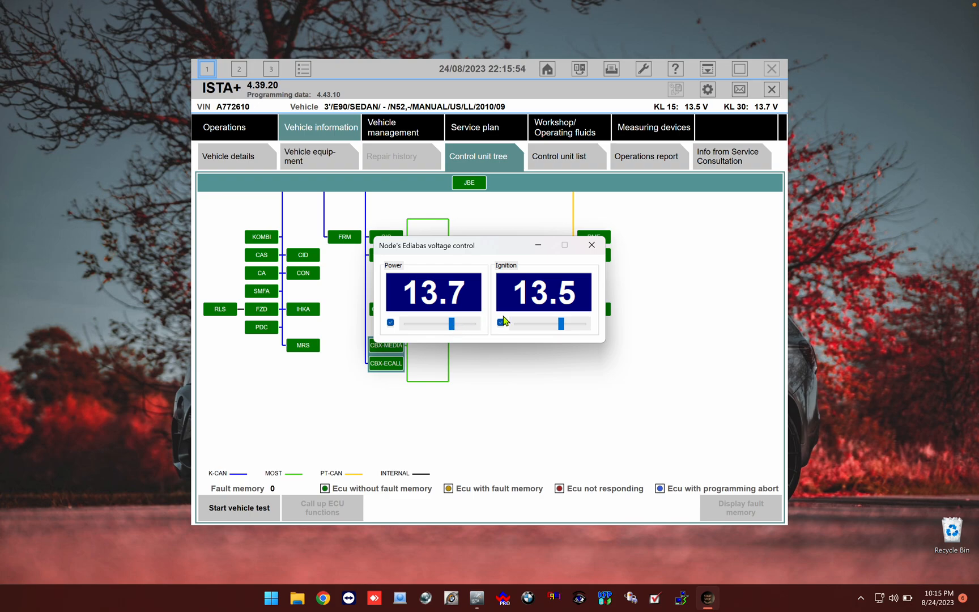
click(561, 327)
mouse_move(562, 326)
mouse_down()
mouse_move(549, 325)
mouse_move(562, 328)
mouse_up()
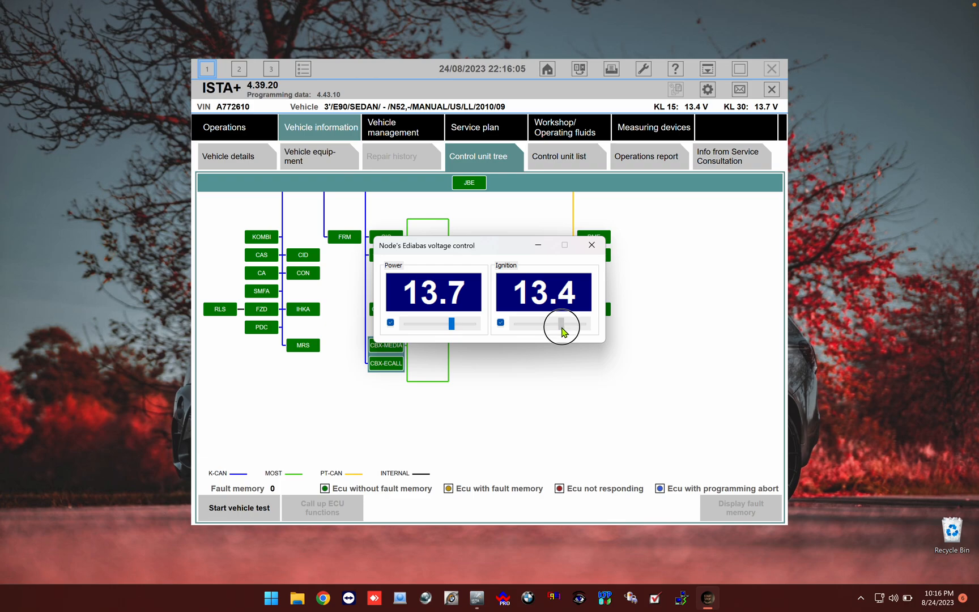
drag(562, 328, 562, 329)
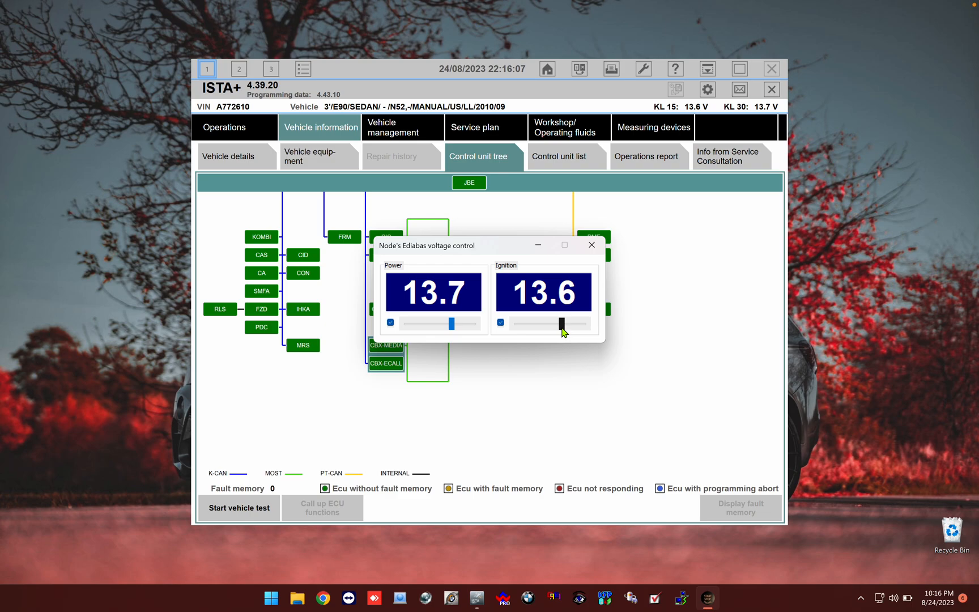
click(590, 246)
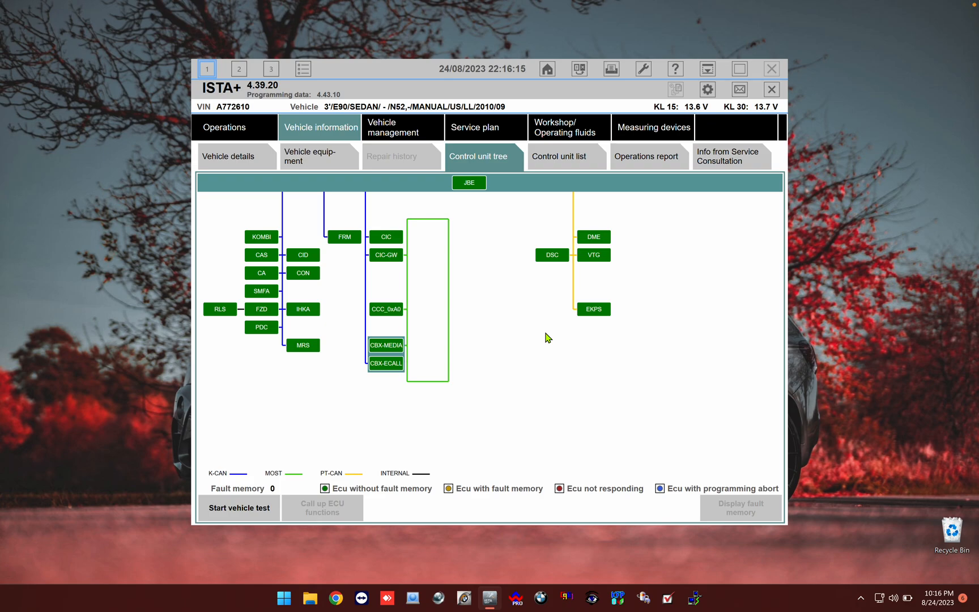
Open the ISTA program folder in EC-APPS on Local Disk (C:) using File Explorer.
click(313, 607)
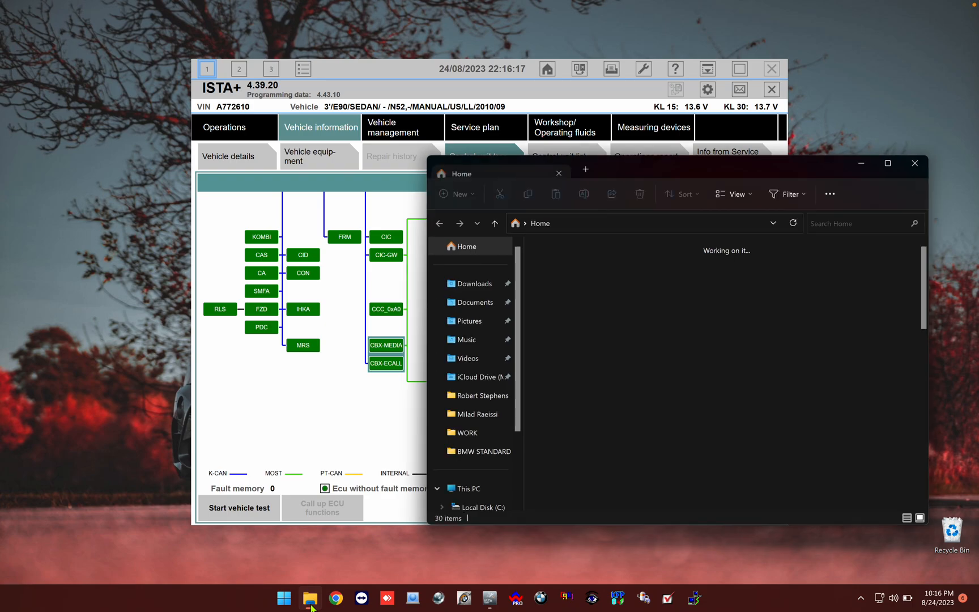
click(482, 507)
click(570, 393)
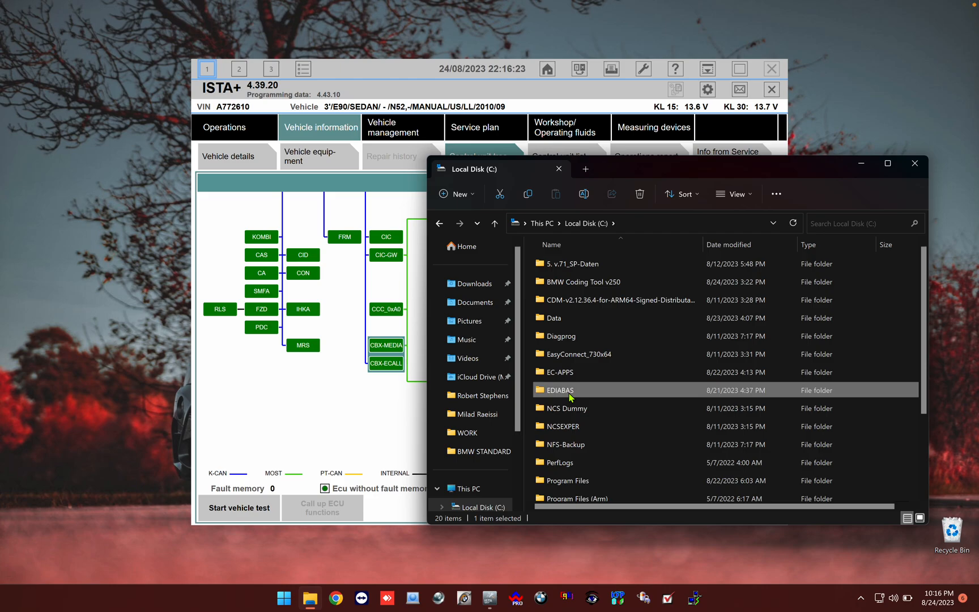
double_click(564, 372)
double_click(554, 295)
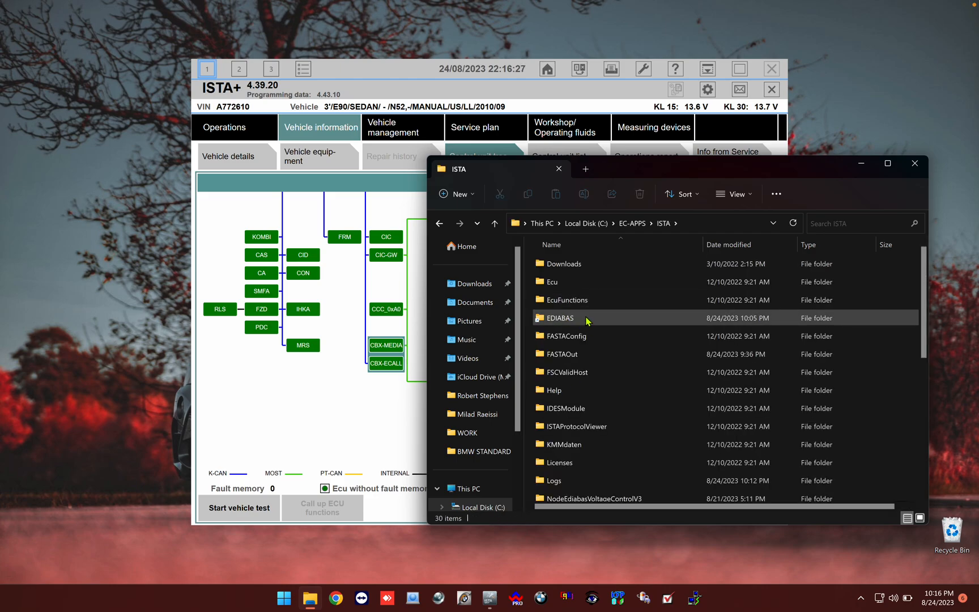
Delete the EDIABAS linked folder from the ISTA folder and close File Explorer.
click(587, 320)
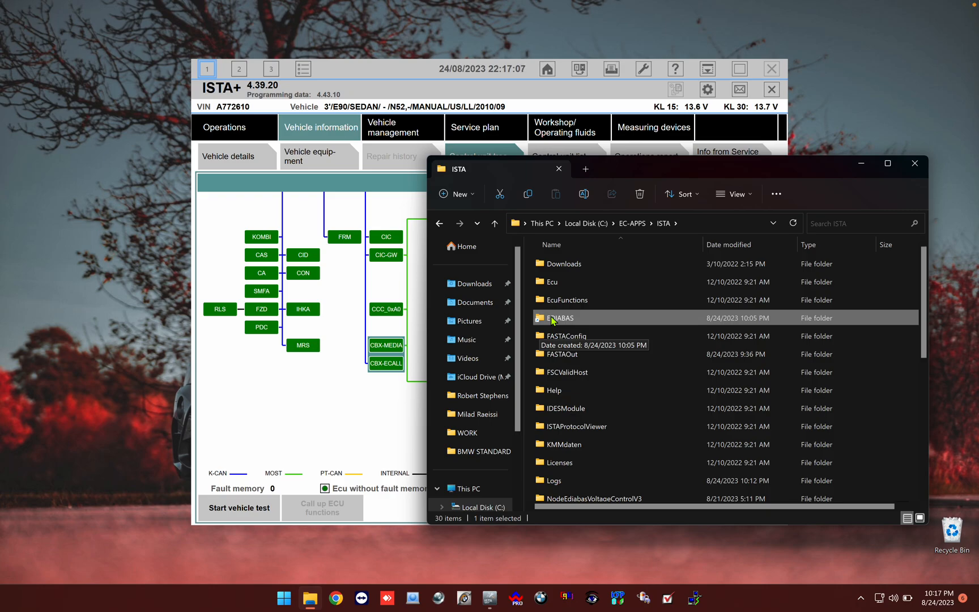
click(551, 318)
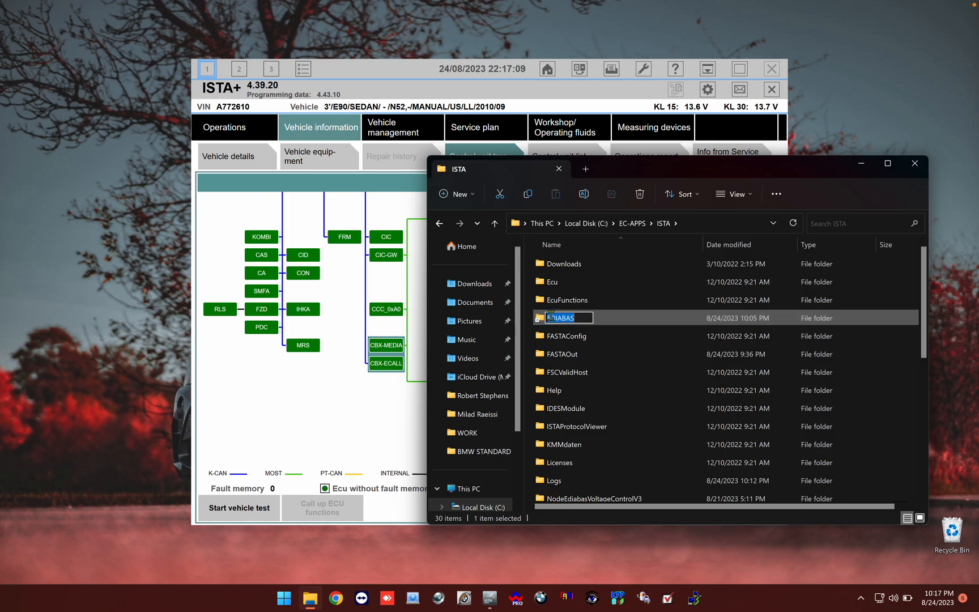
key(BackSpace)
click(535, 317)
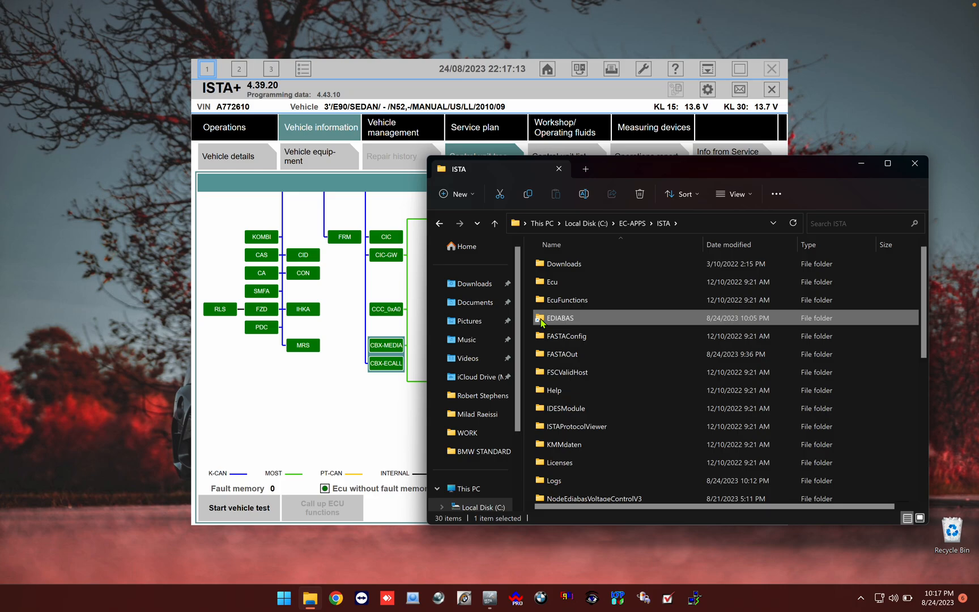
key(Delete)
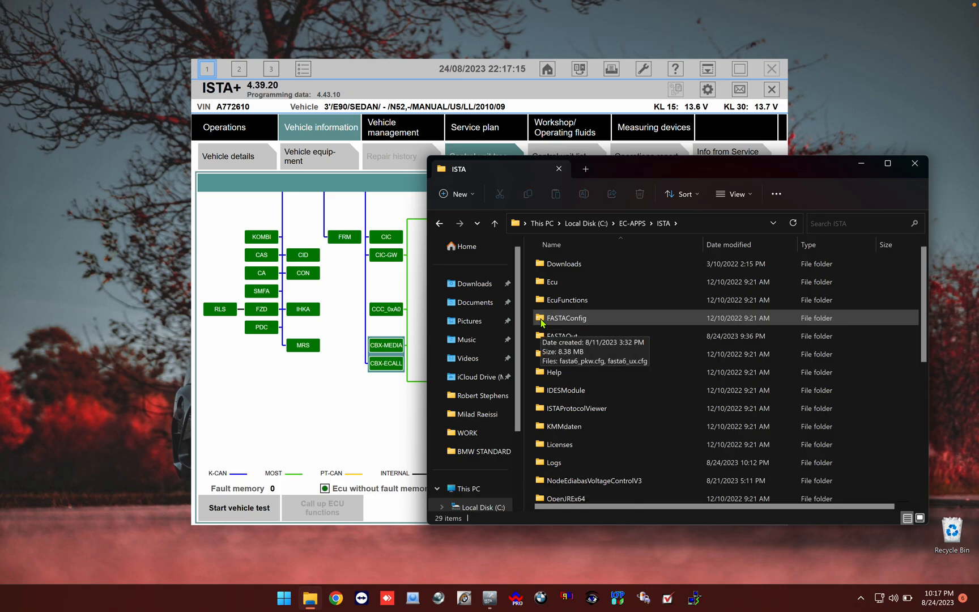
click(913, 164)
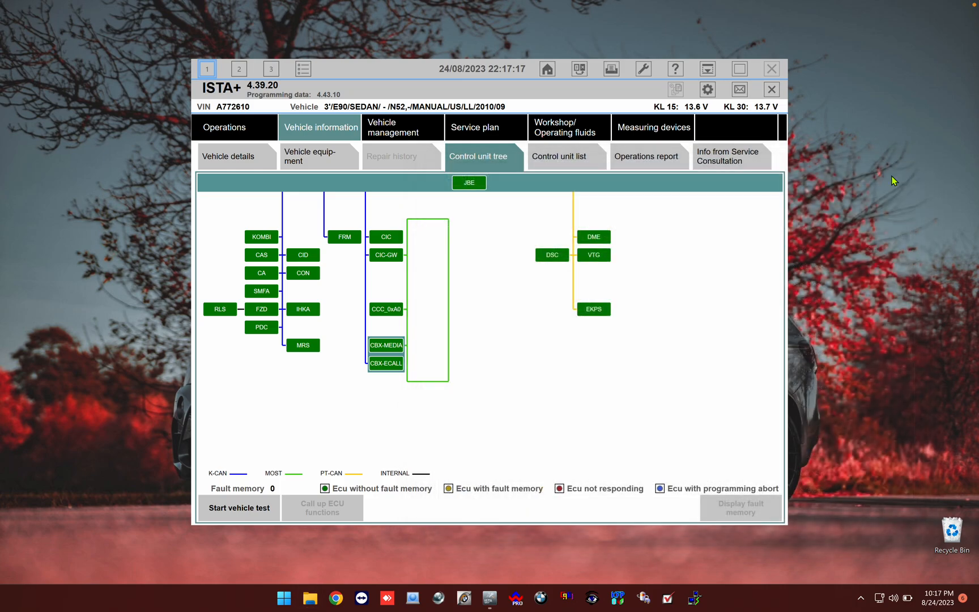
Close the current vehicle operation, exit ISTA+, and refresh the desktop.
click(772, 89)
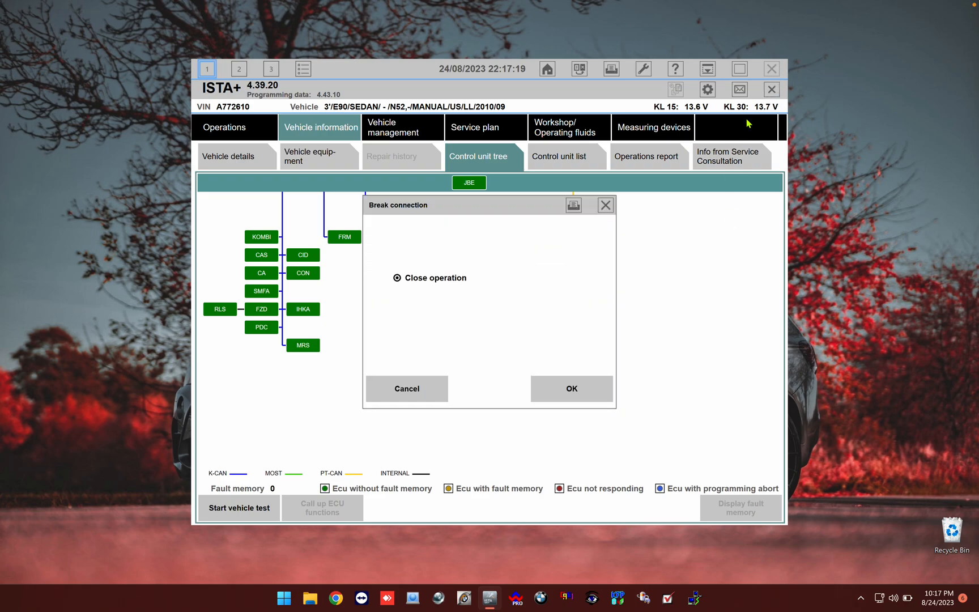
click(571, 388)
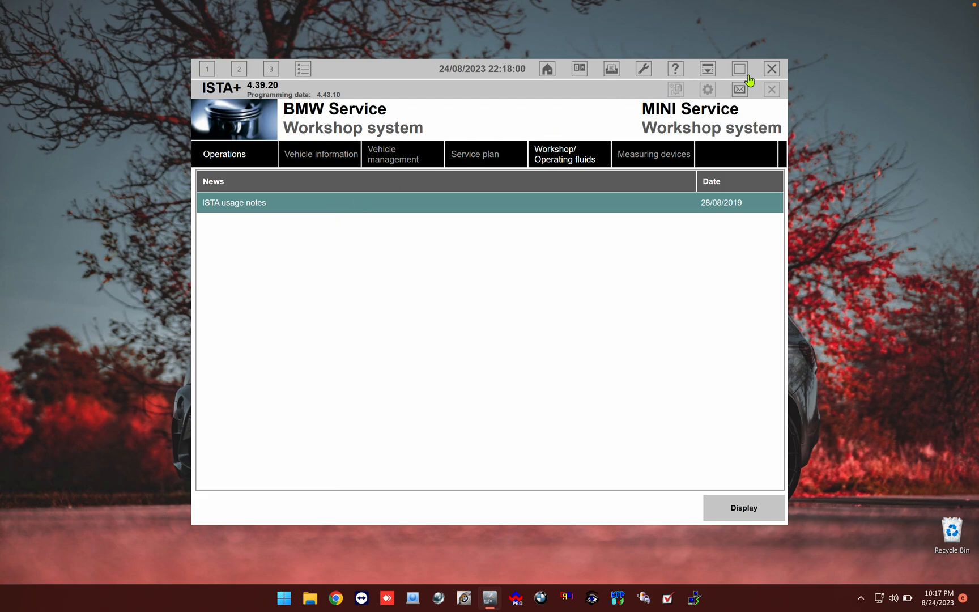
click(772, 69)
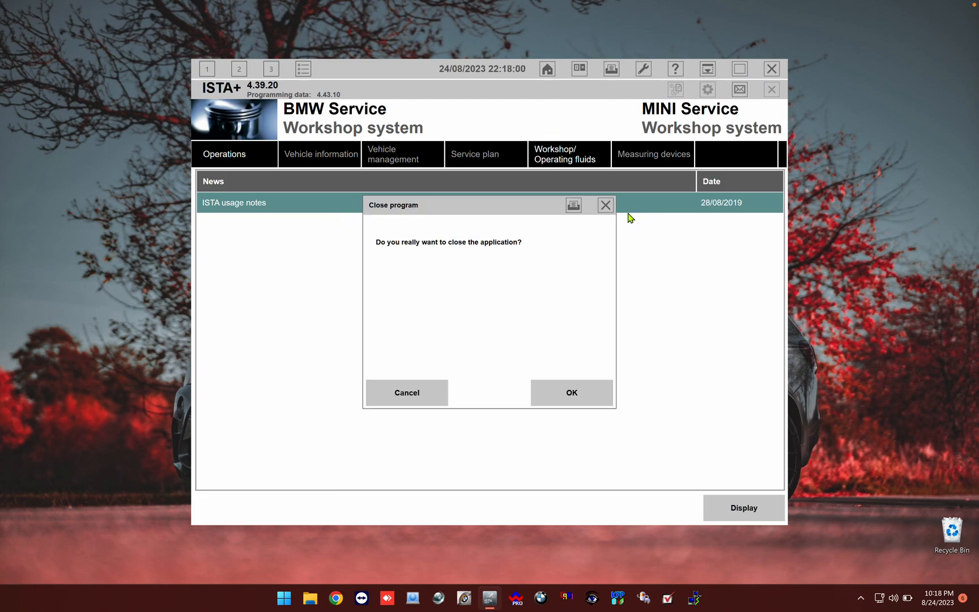
click(569, 402)
right_click(523, 324)
click(555, 372)
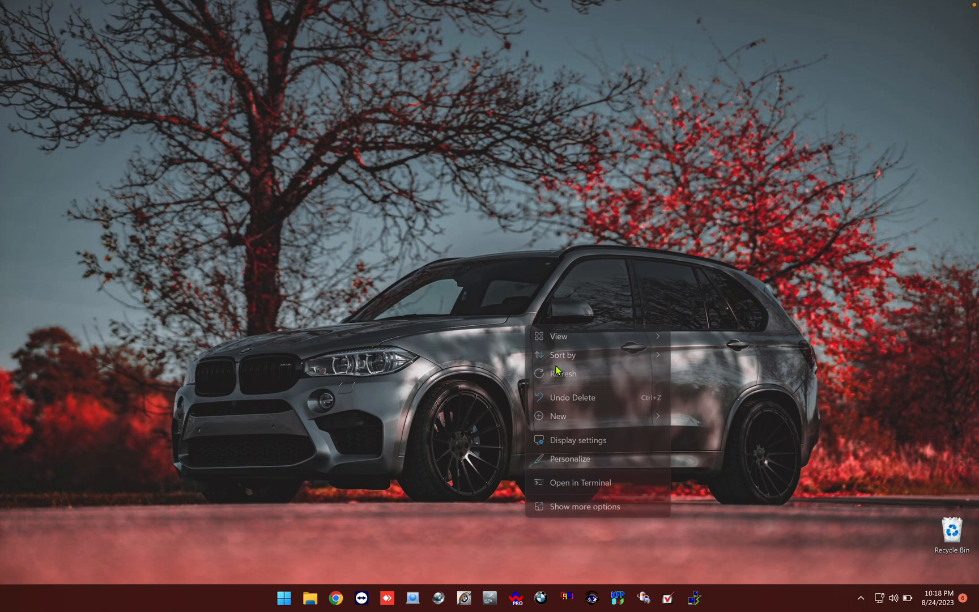
Relaunch ISTA+ and start a new operation to identify the connected vehicle.
click(491, 606)
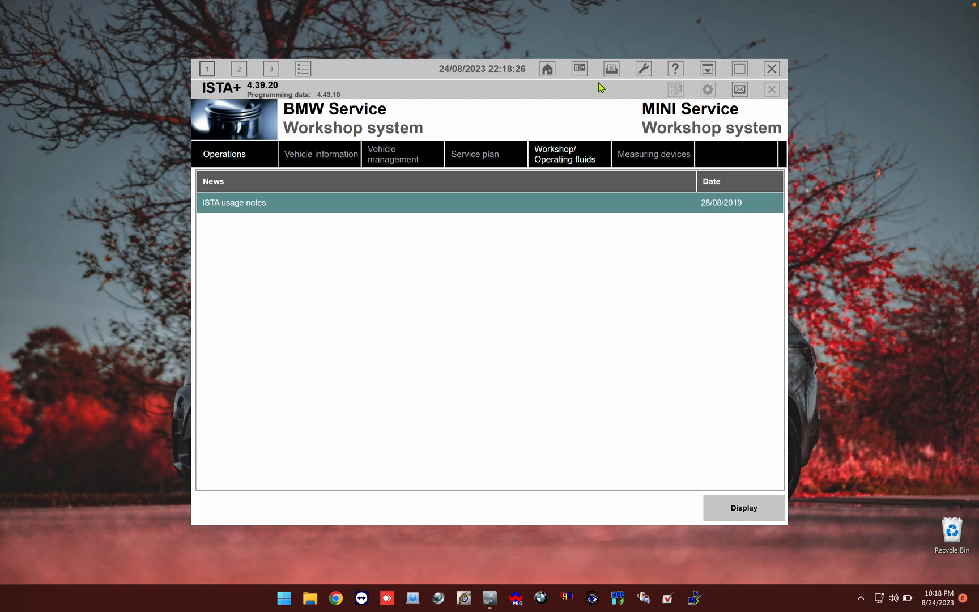
click(584, 76)
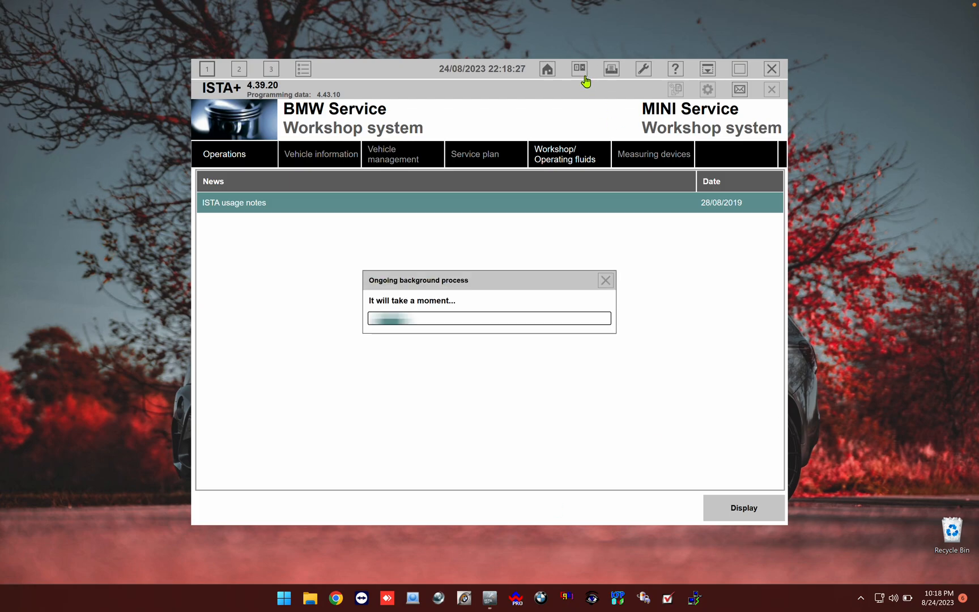
click(665, 178)
click(663, 173)
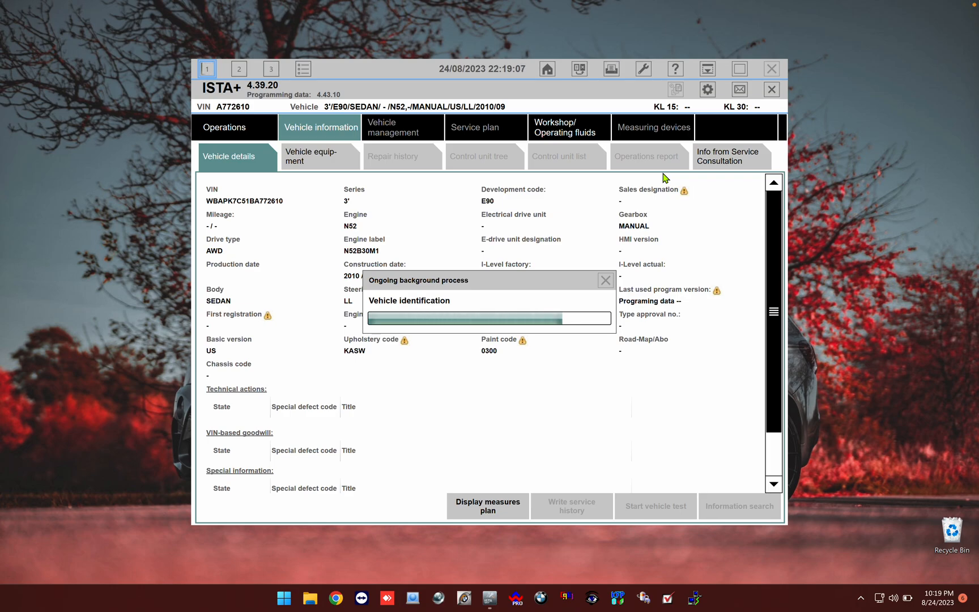
Open the EasyConnect utility to review its interface type and mode, then close it.
click(437, 598)
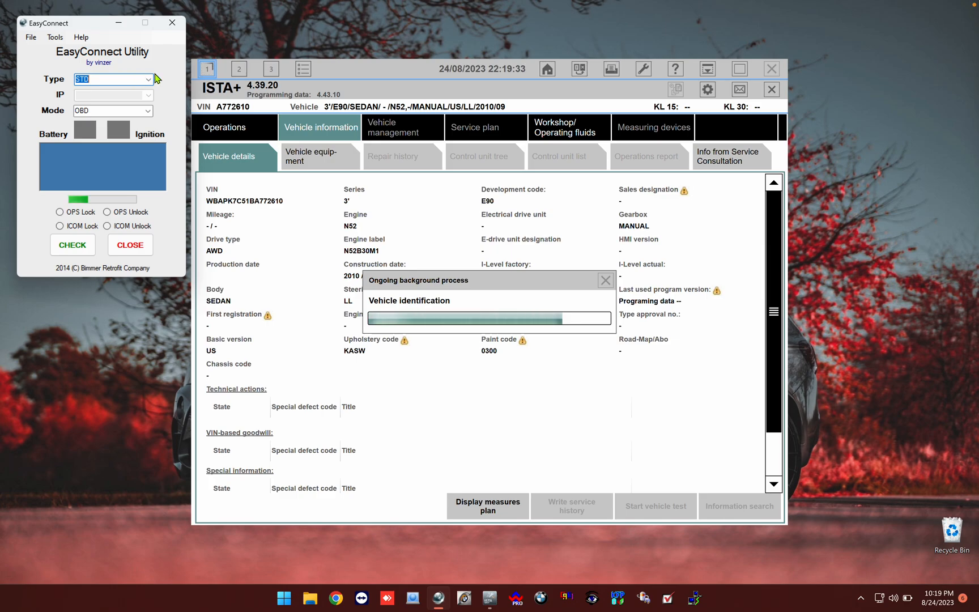
click(172, 22)
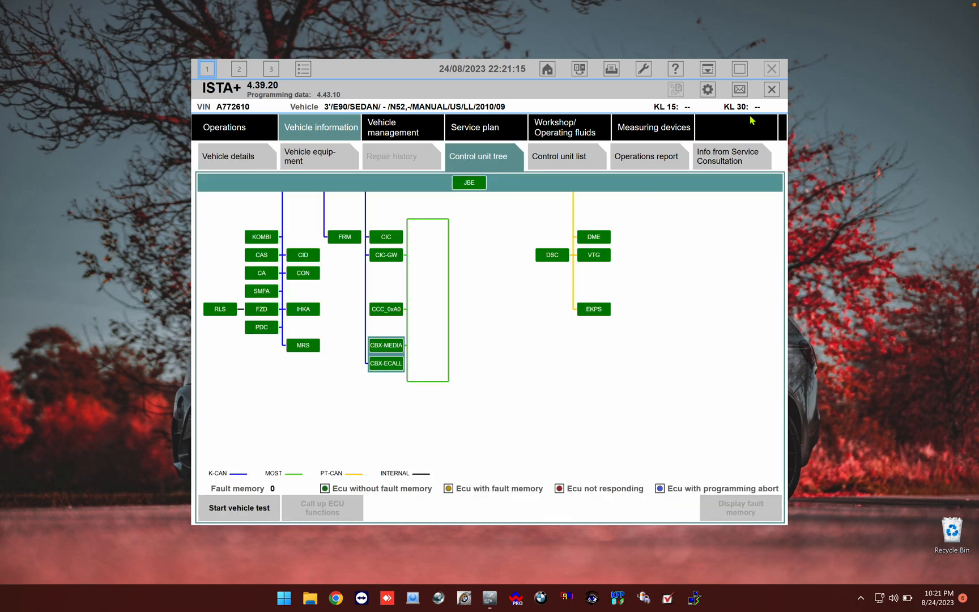
Close the current vehicle operation in ISTA+ and minimize the program.
click(771, 89)
click(604, 396)
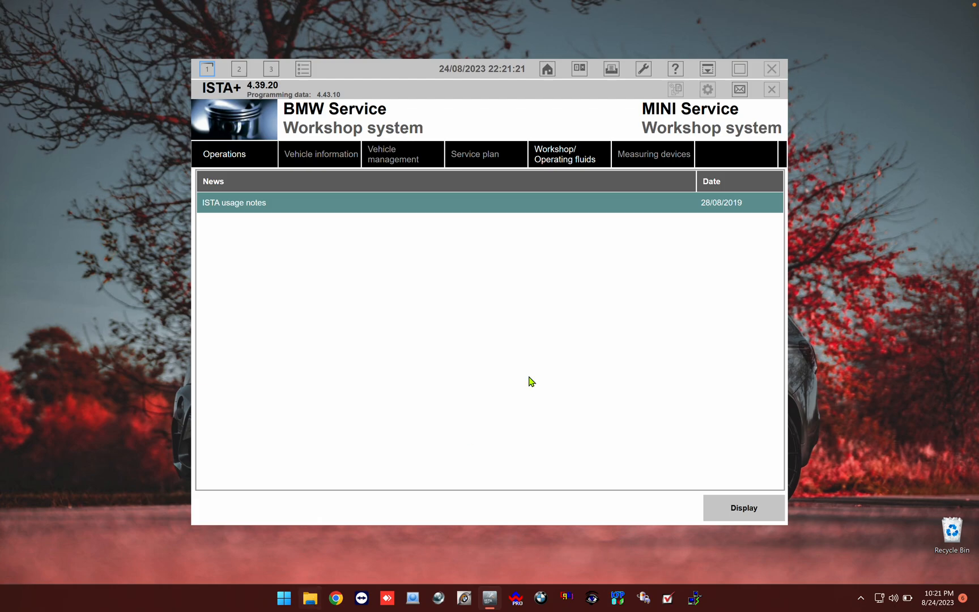
click(709, 71)
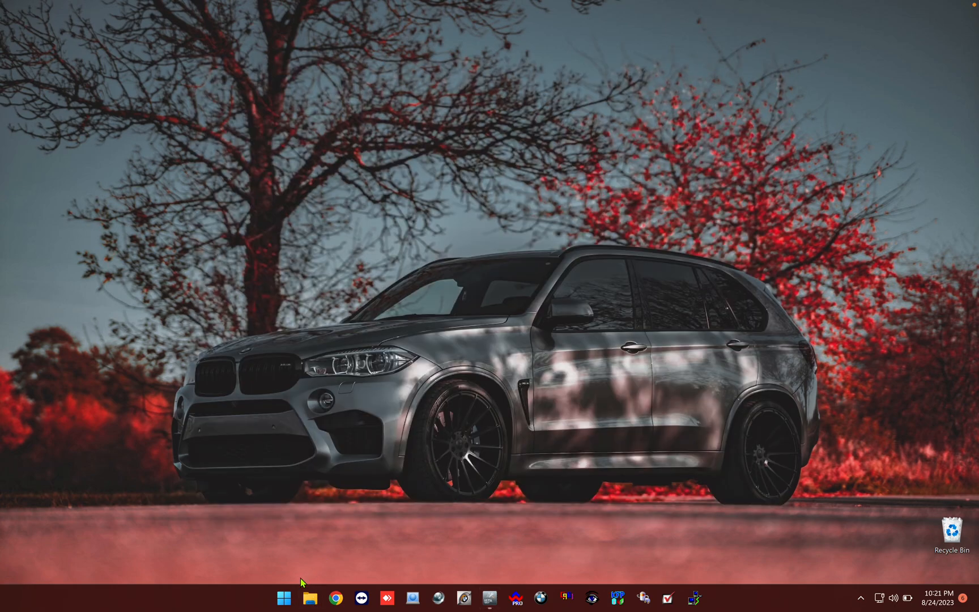
Open Command Prompt as administrator and approve the elevation request.
click(285, 598)
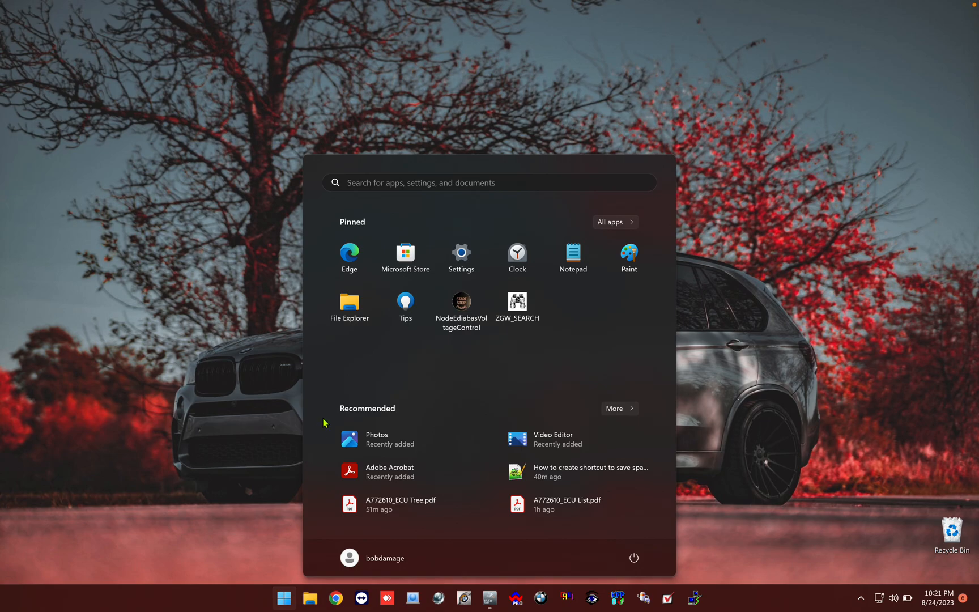
text(cmd)
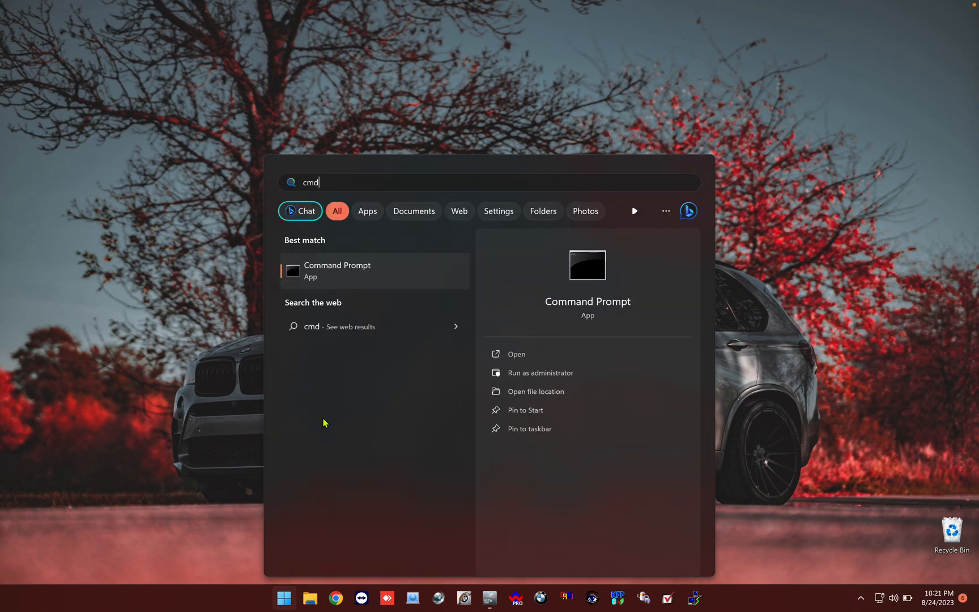
click(559, 372)
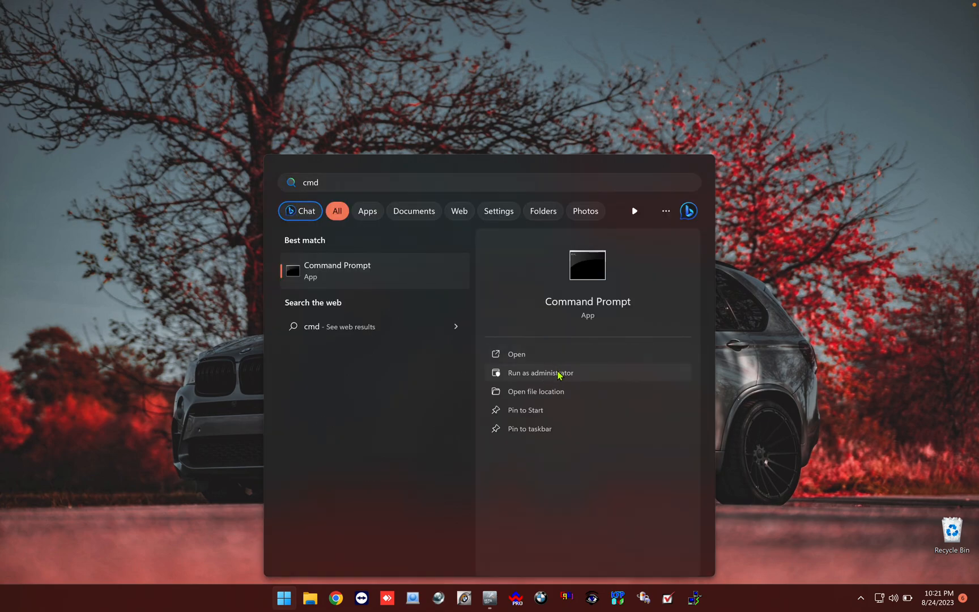
click(449, 392)
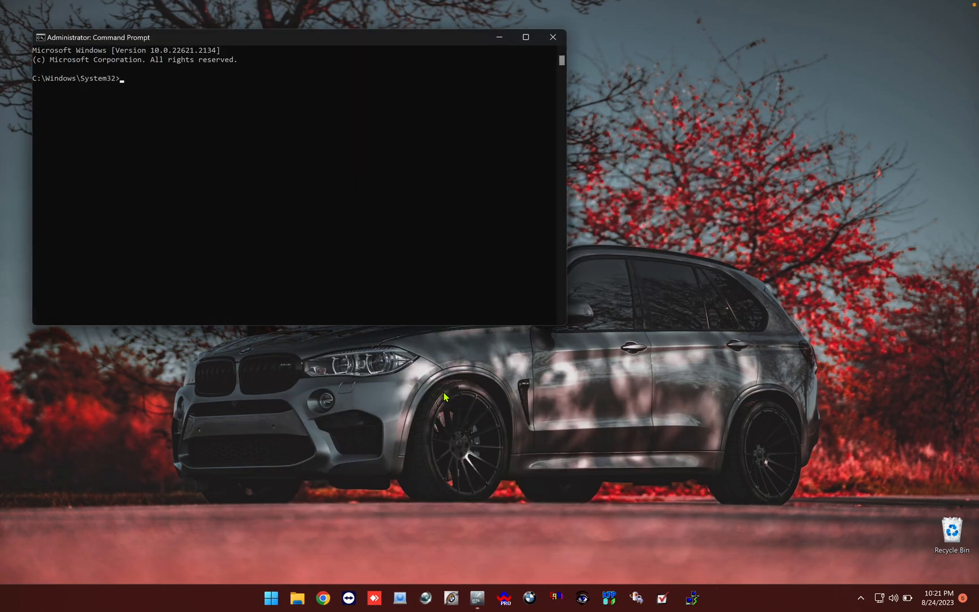
Open File Explorer at Local Disk (C:) and select the EDIABAS folder.
click(297, 598)
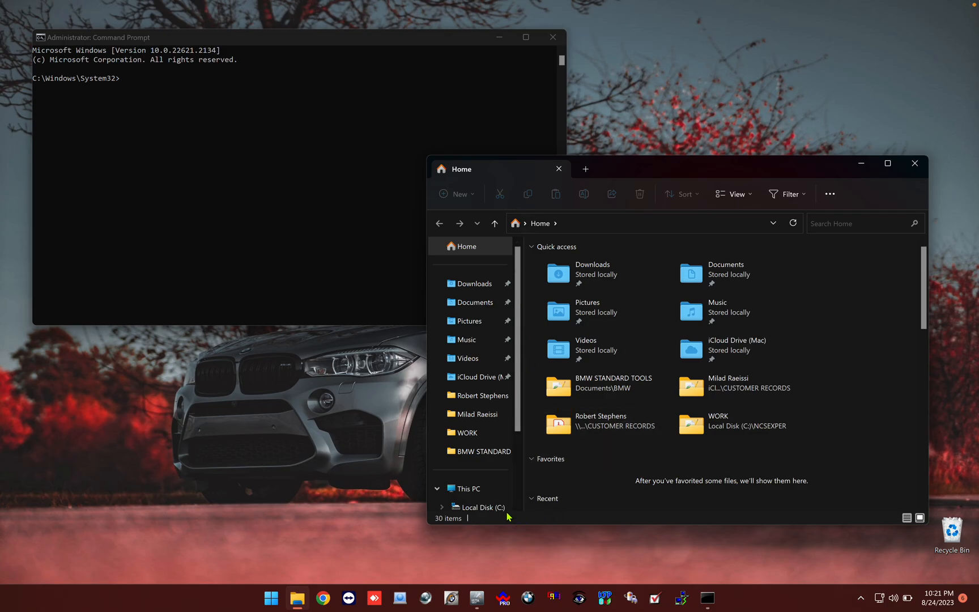
click(485, 507)
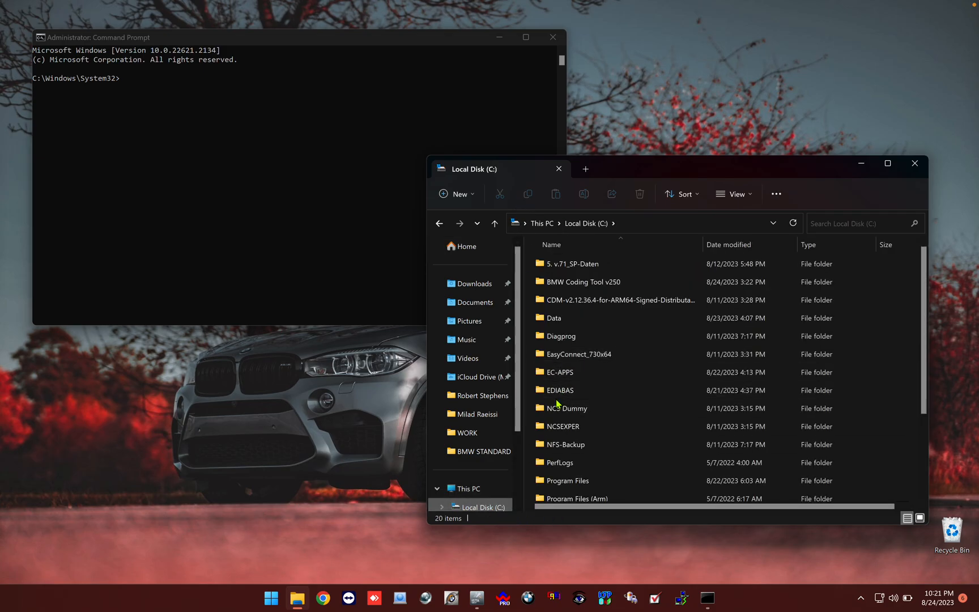
click(557, 394)
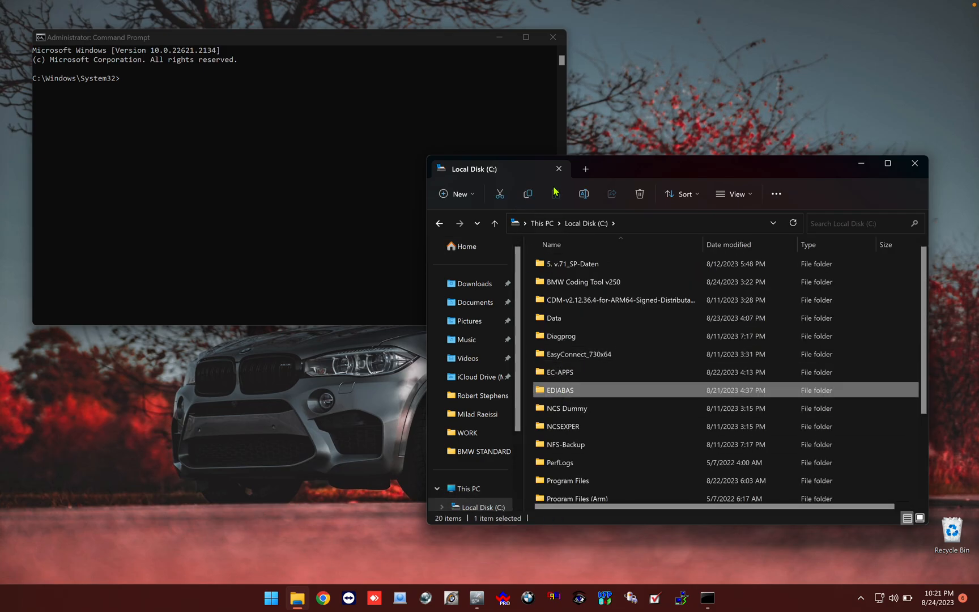
Open C:\EC-APPS\ISTA in a second File Explorer tab and C:\EDIABAS in the first one.
click(586, 169)
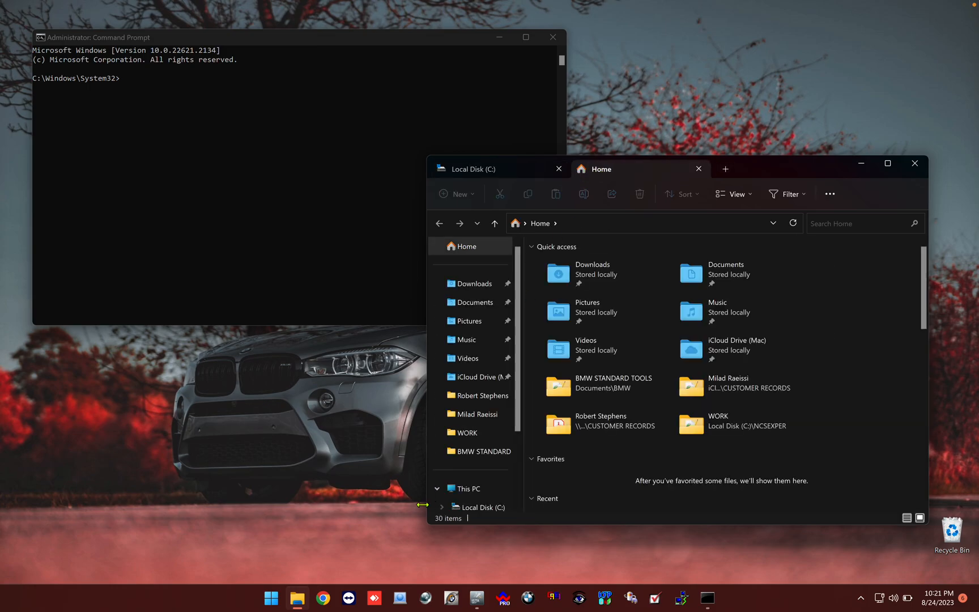
click(479, 508)
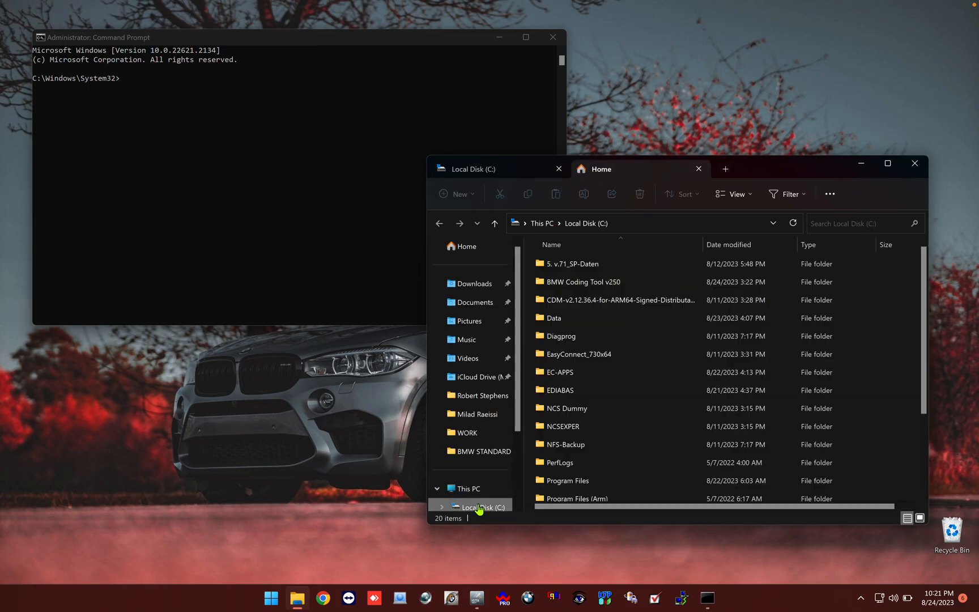
click(569, 372)
double_click(570, 373)
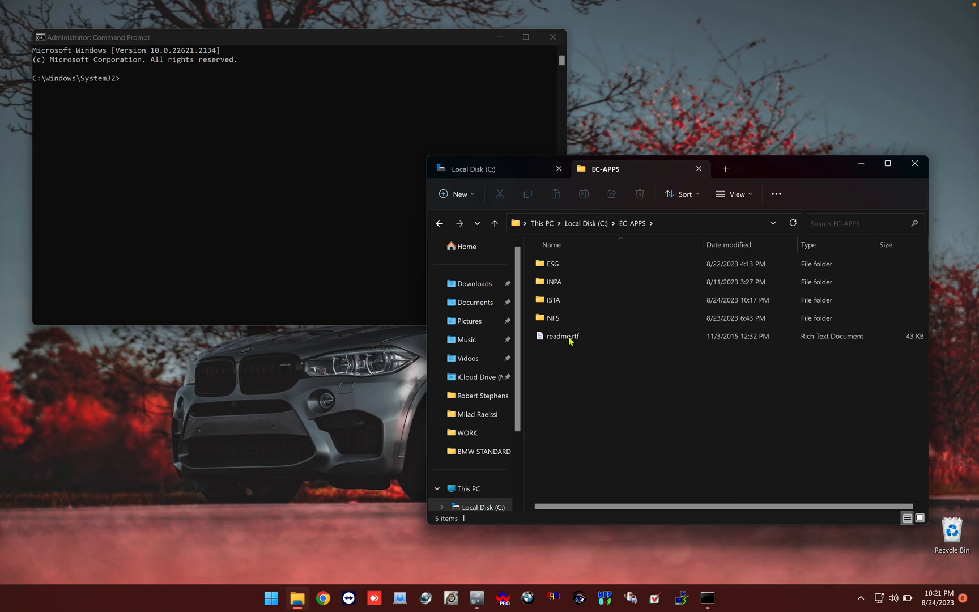
double_click(578, 300)
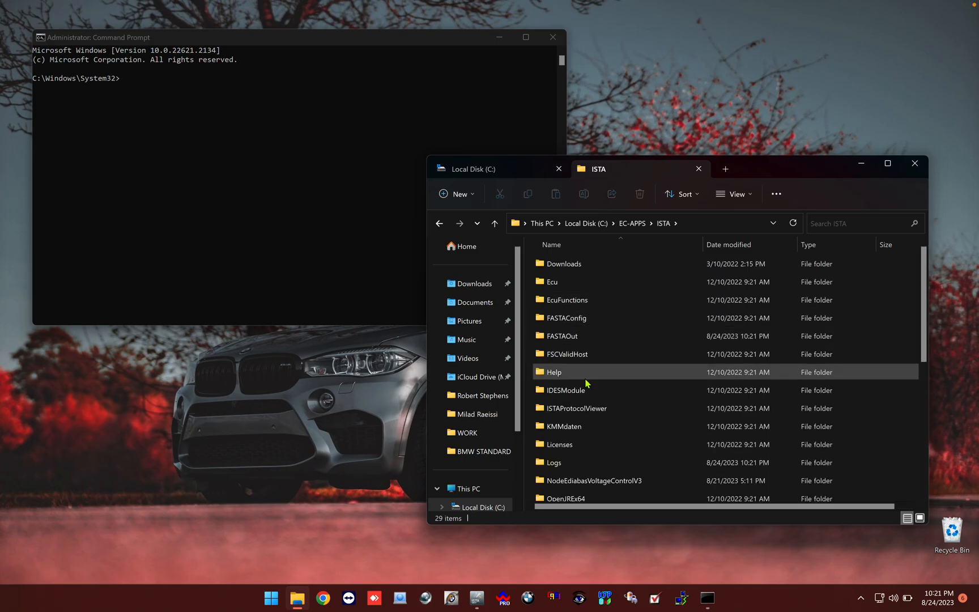
scroll(586, 383, down, 5)
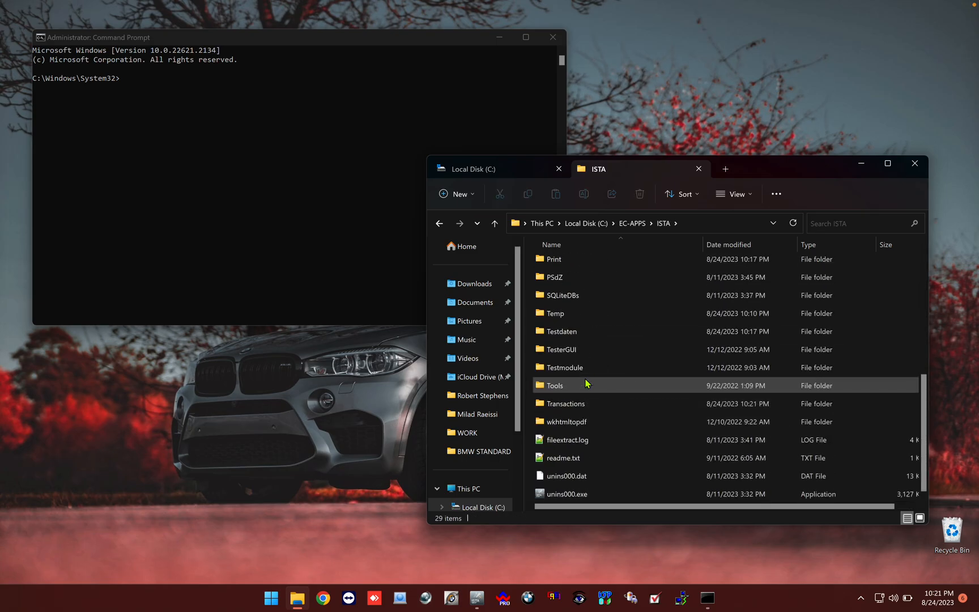
scroll(586, 384, up, 5)
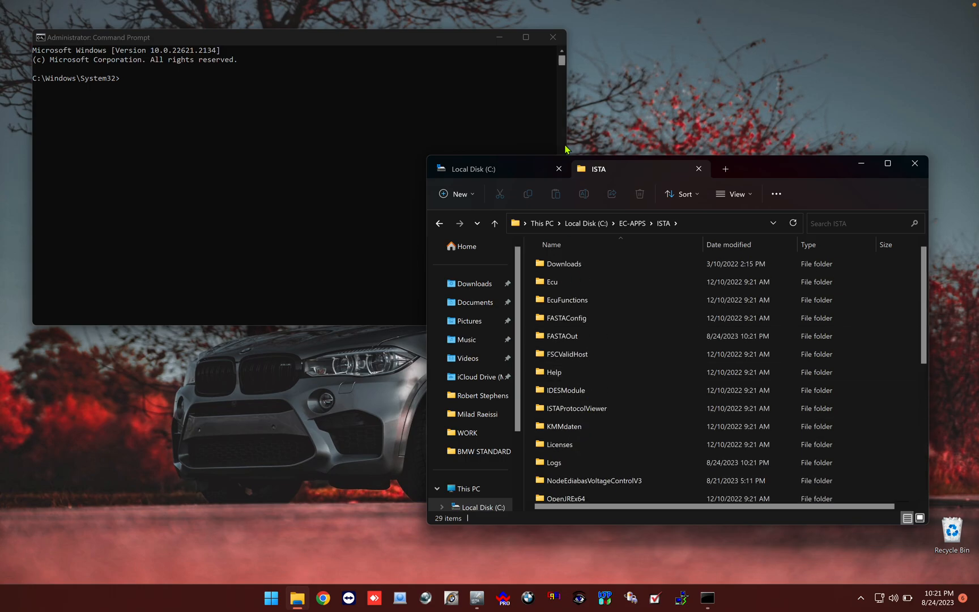
click(504, 170)
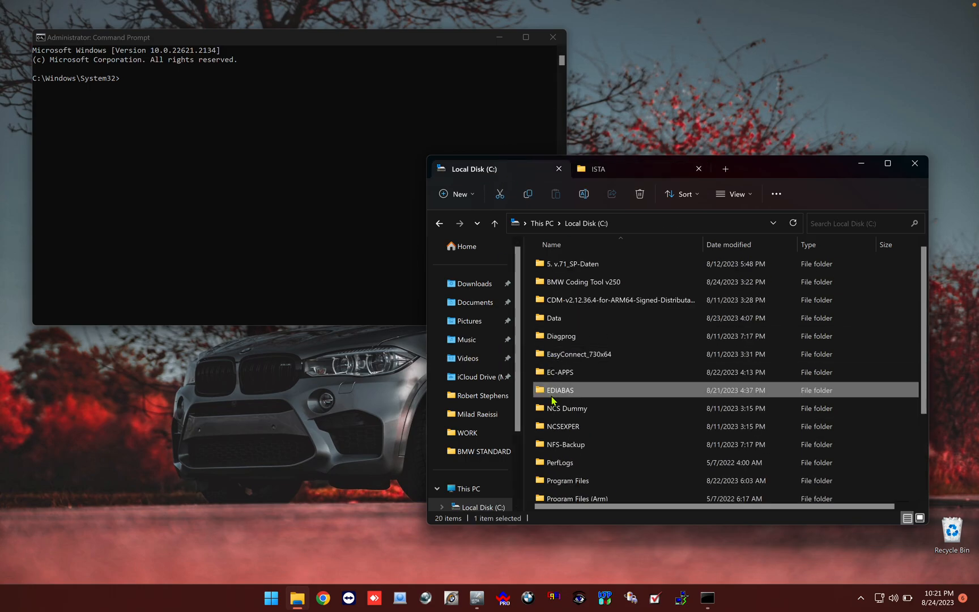
double_click(552, 391)
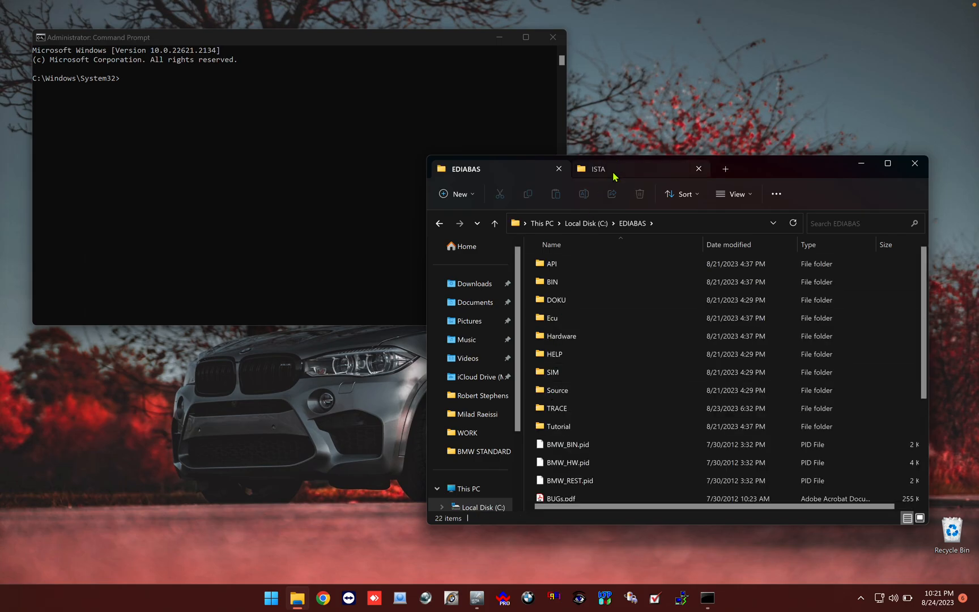
Start an mklink /d command in the administrator Command Prompt, using the path copied from the ISTA folder, C:\EC-APPS\ISTA, as the link.
click(326, 139)
text(mklin)
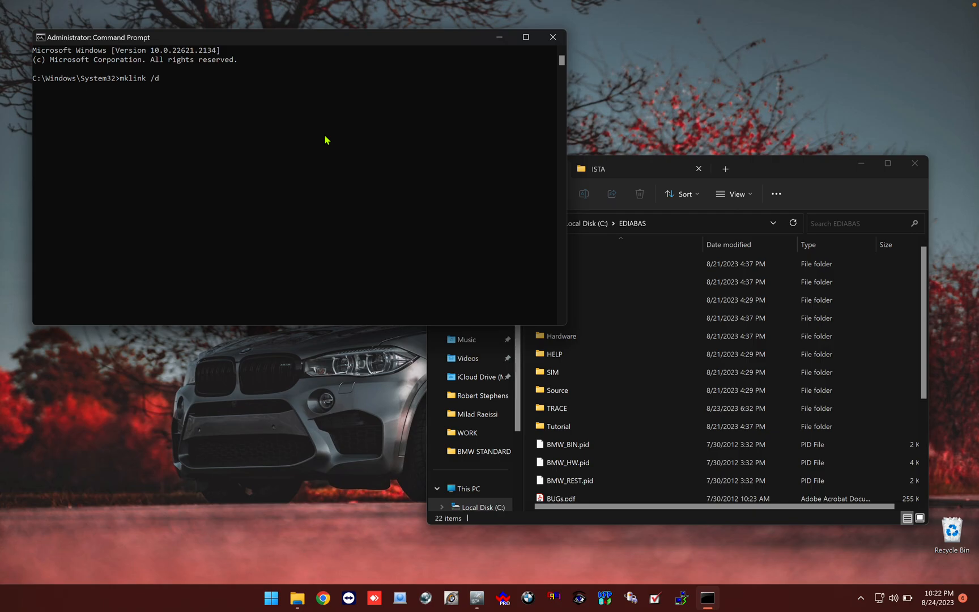
text(k /d)
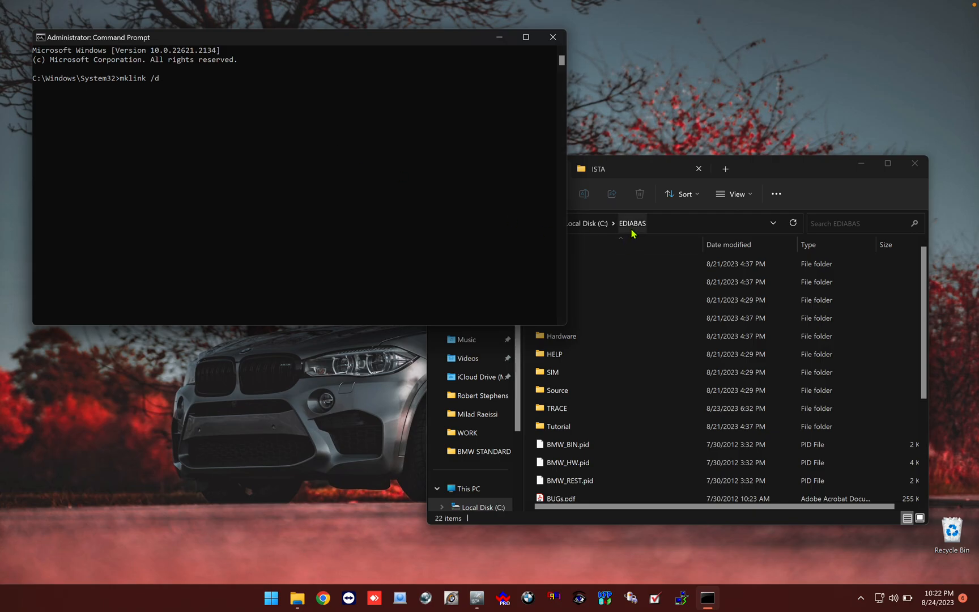
click(645, 289)
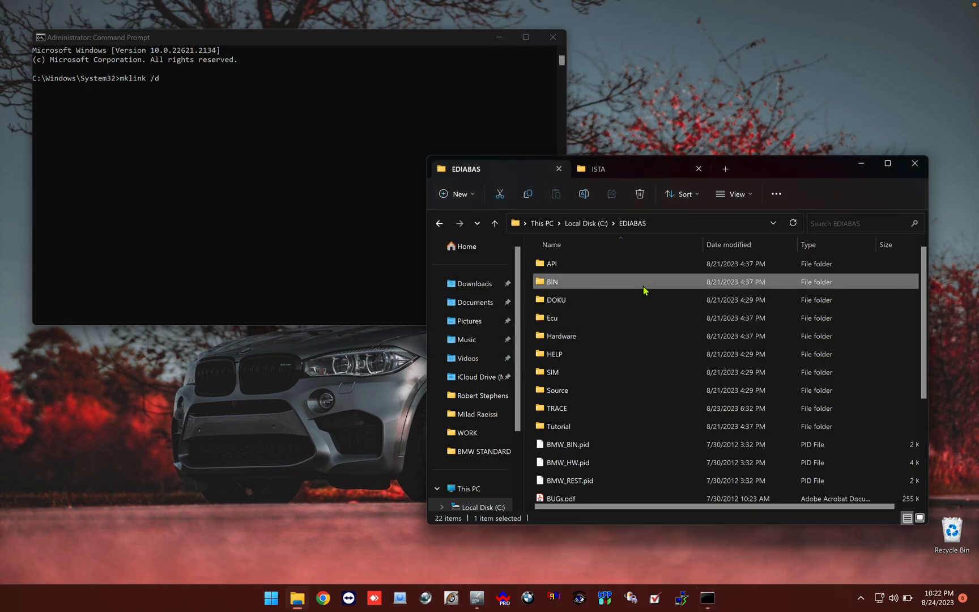
click(289, 131)
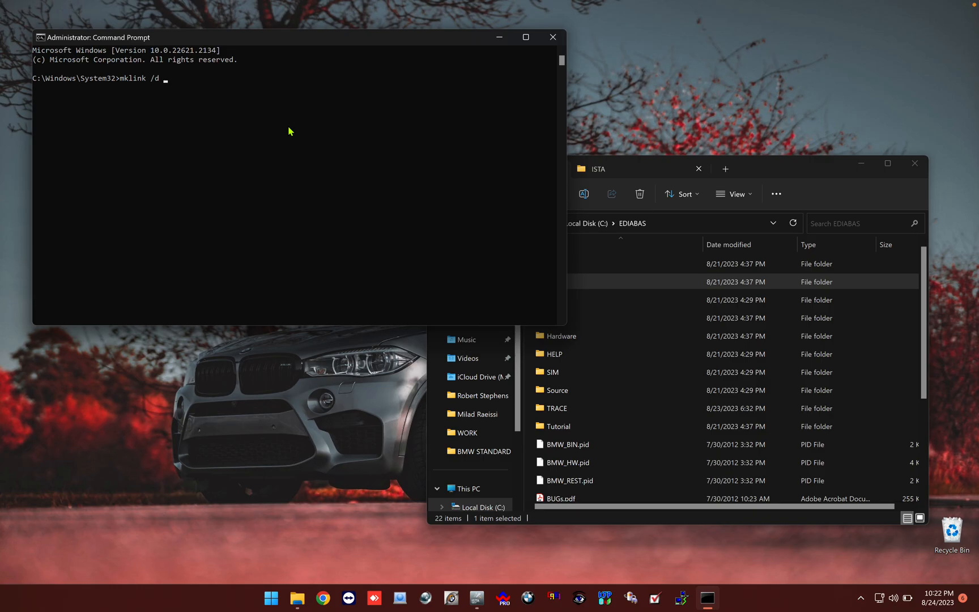
click(659, 170)
click(681, 225)
key(ctrl+c)
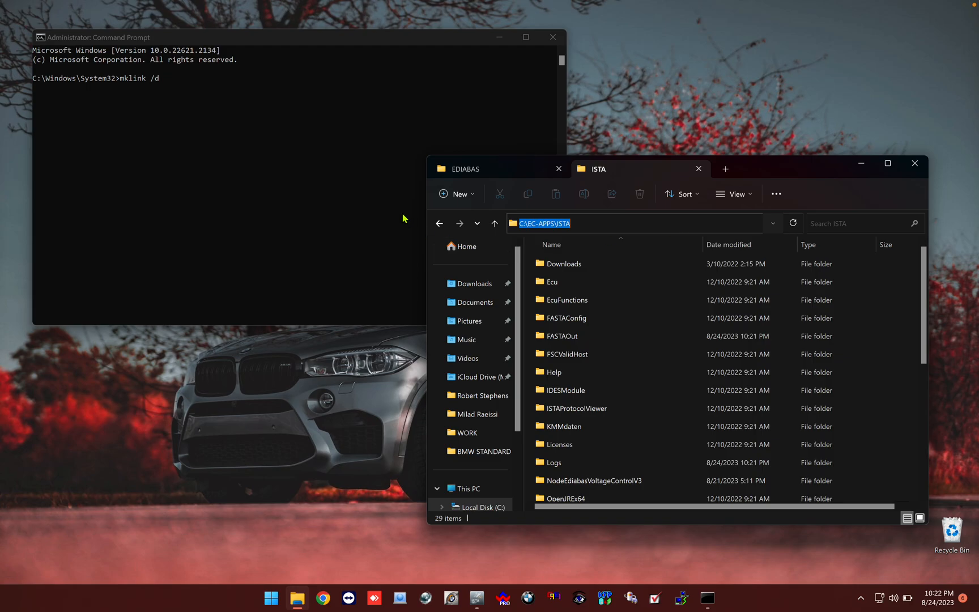
click(341, 119)
key(ctrl+v)
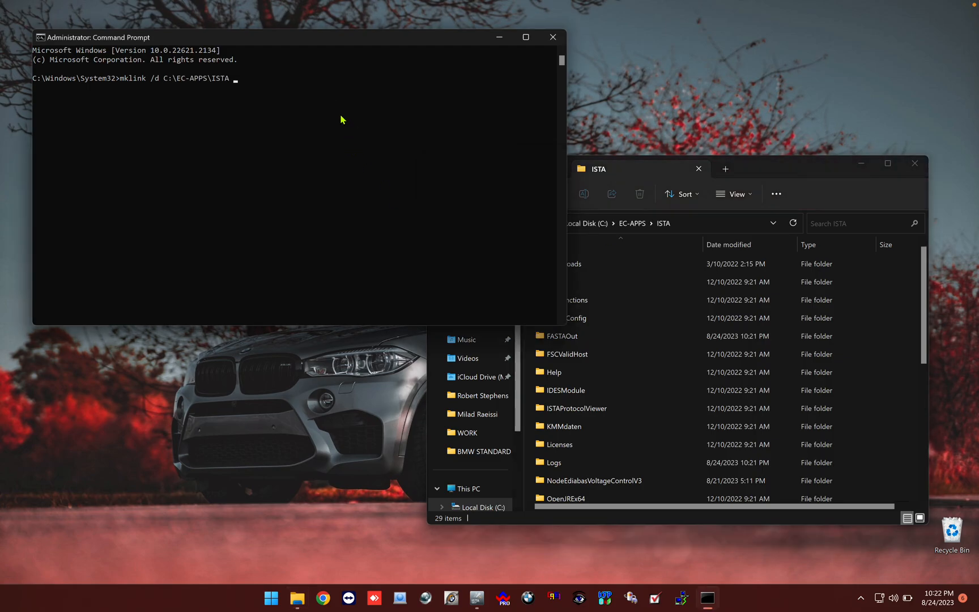
Add the copied path C:\EDIABAS as the target and try to run mklink /d C:\EC-APPS\ISTA C:\EDIABAS.
click(625, 176)
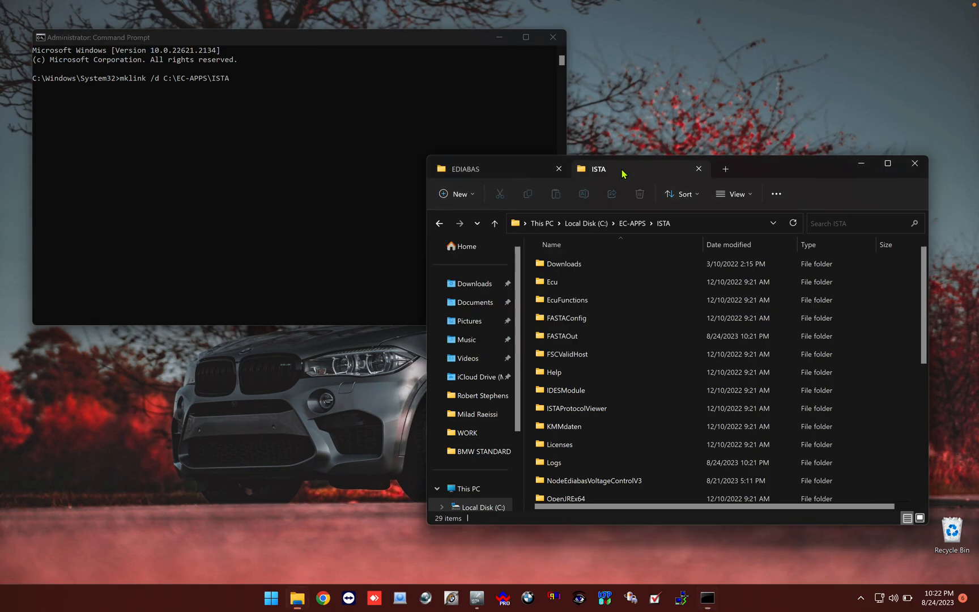
click(503, 166)
click(685, 220)
key(ctrl+c)
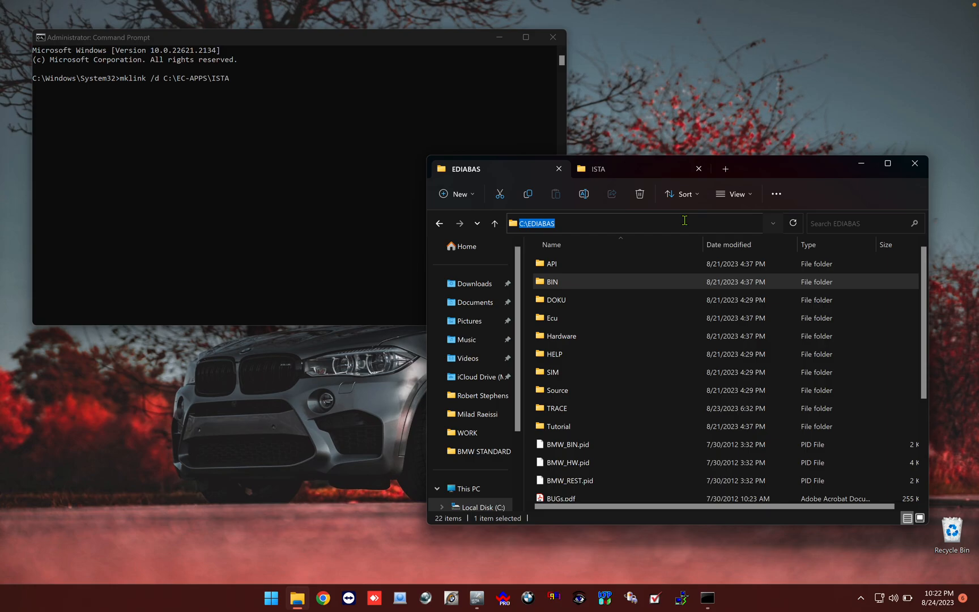
click(414, 107)
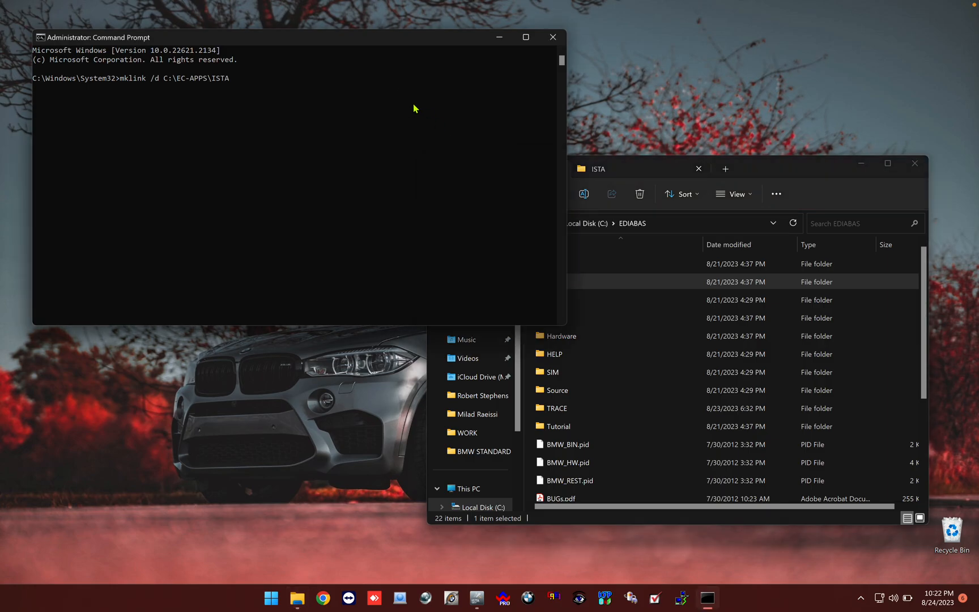
key(ctrl+v)
click(668, 166)
click(365, 191)
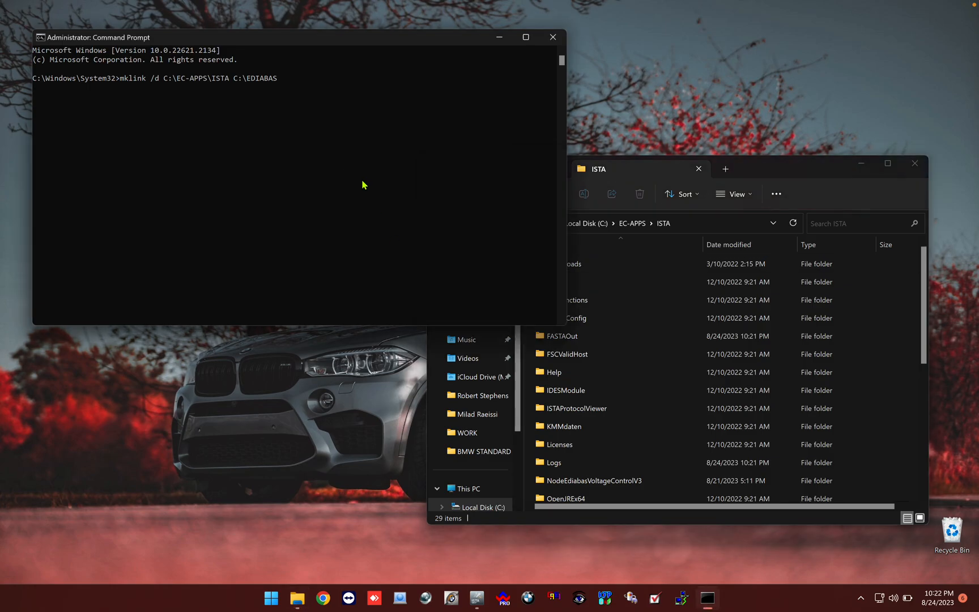
drag(302, 40, 263, 16)
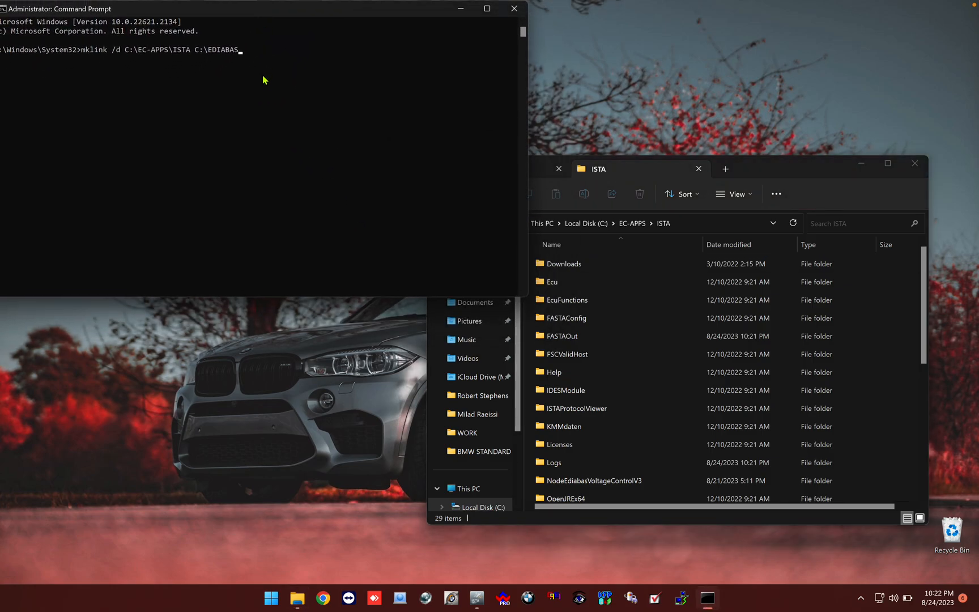
key(Return)
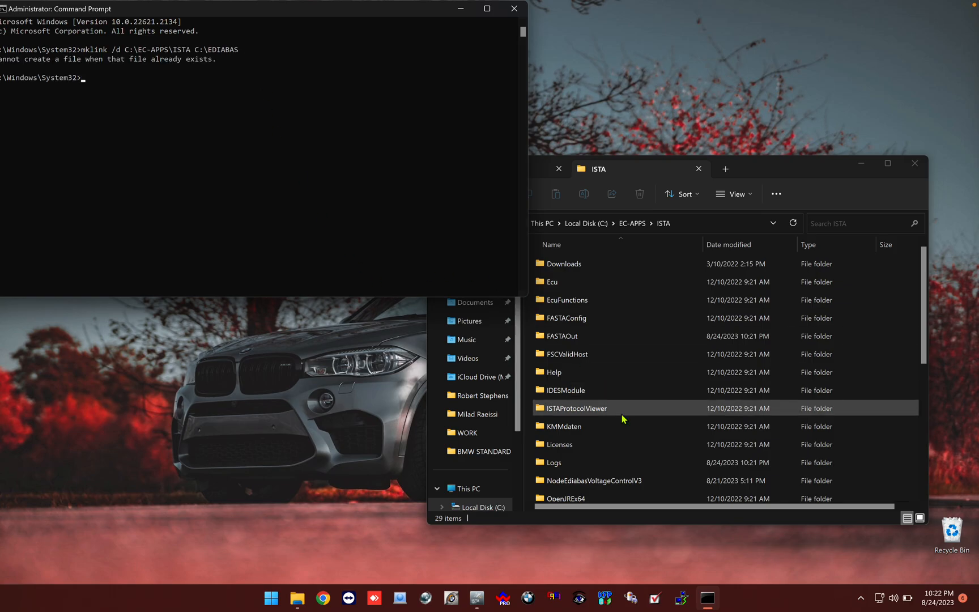
Enter a new mklink /d command with the link path C:\EC-APPS\ISTA\EDIABAS, based on the path copied from the ISTA folder.
scroll(623, 419, down, 5)
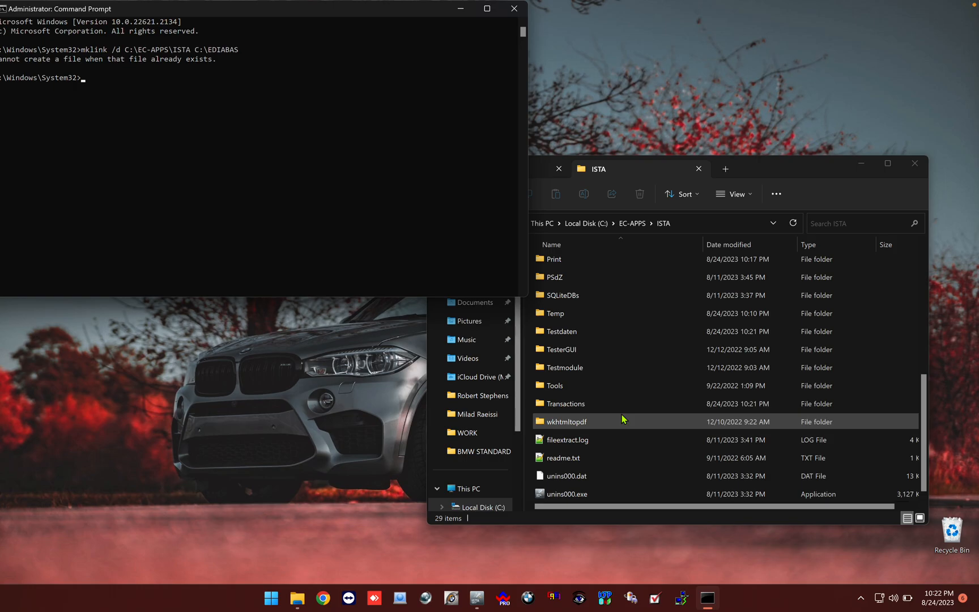
scroll(623, 419, up, 5)
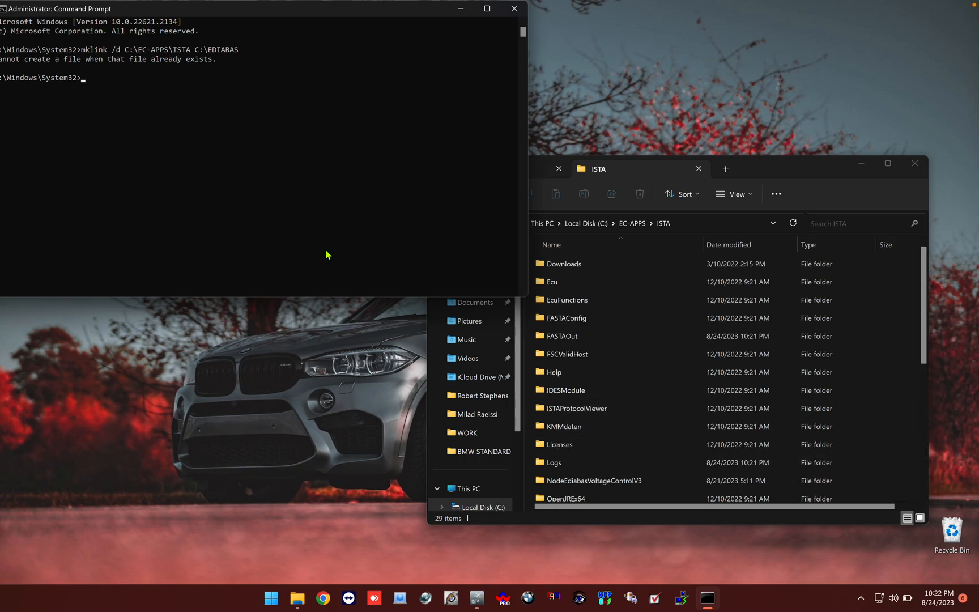
drag(165, 11, 191, 12)
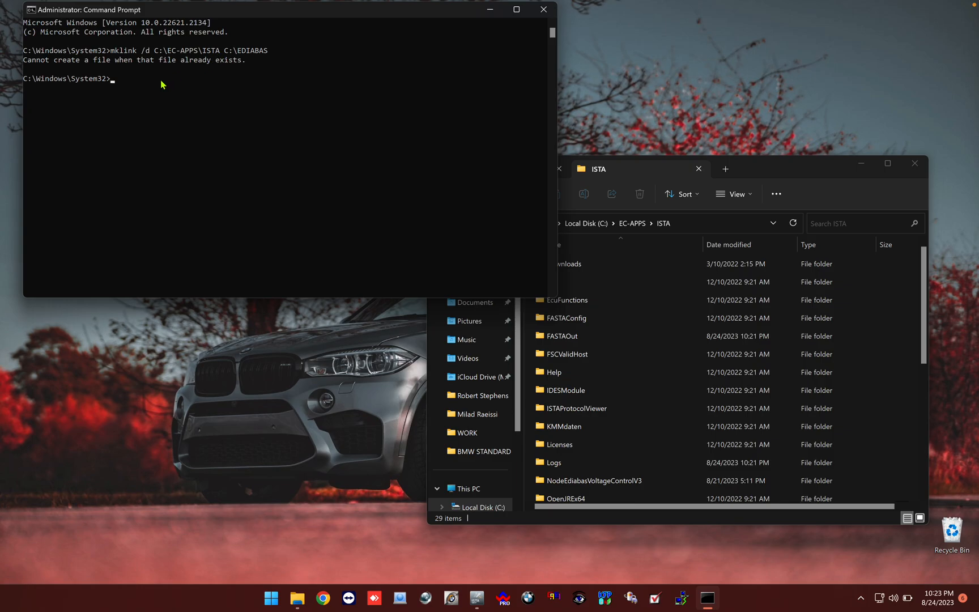
text(mklink /d)
click(678, 223)
key(ctrl+c)
click(327, 179)
key(ctrl+v)
text(\EDIABAS)
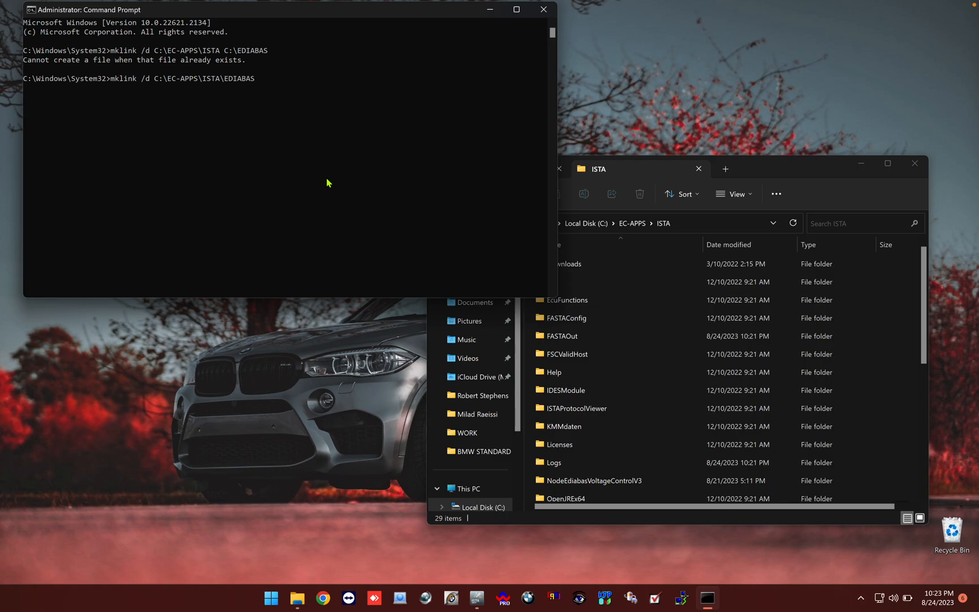
Complete the mklink command with the copied target path C:\EDIABAS and run it to create the symbolic link.
click(575, 168)
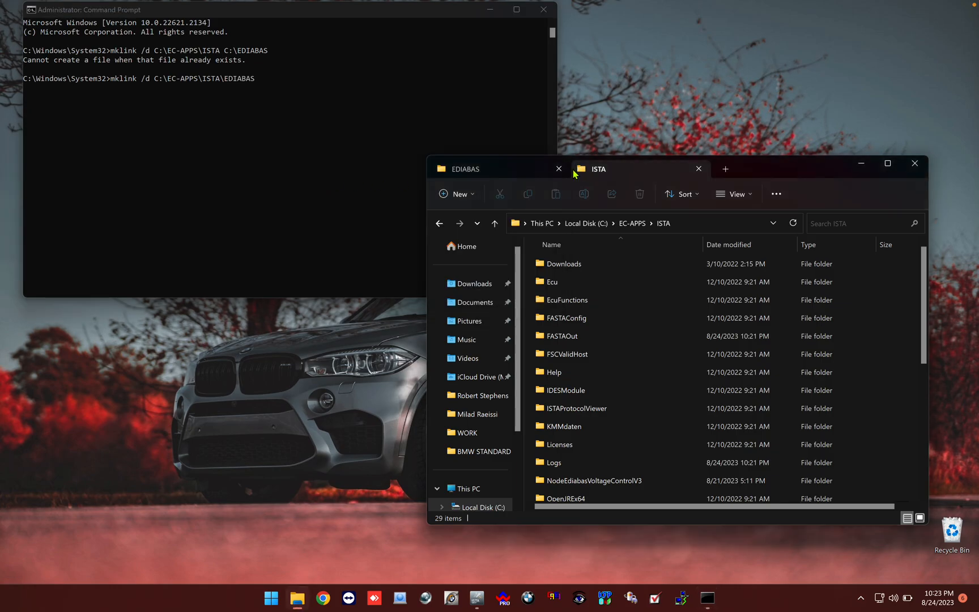
click(526, 170)
click(661, 219)
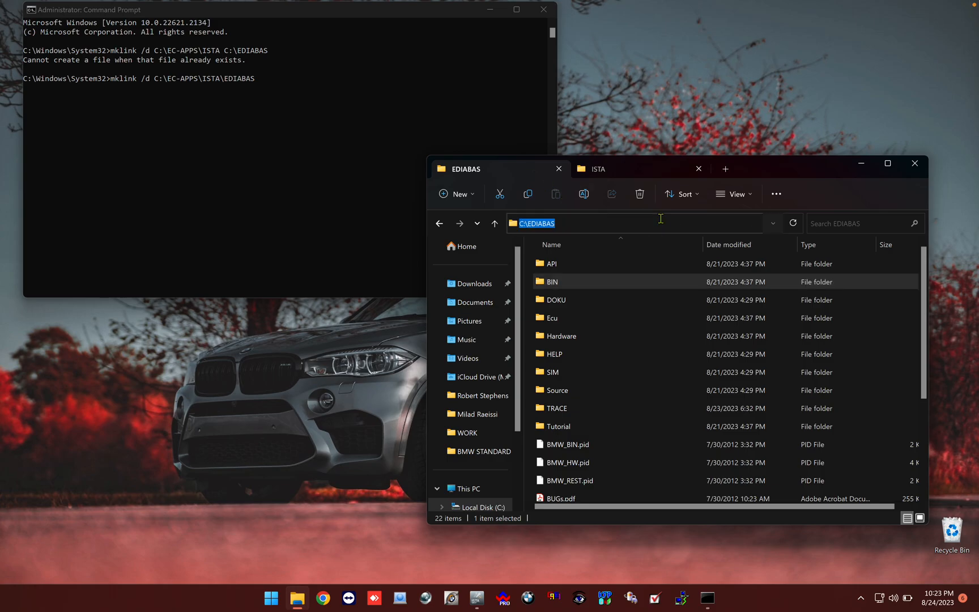
click(283, 191)
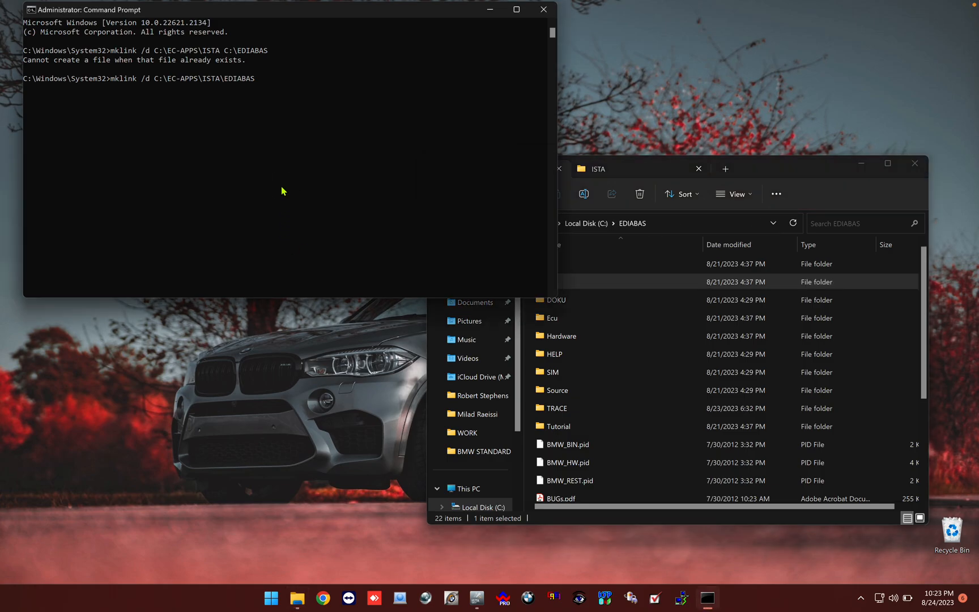
key(ctrl+v)
click(615, 168)
click(310, 170)
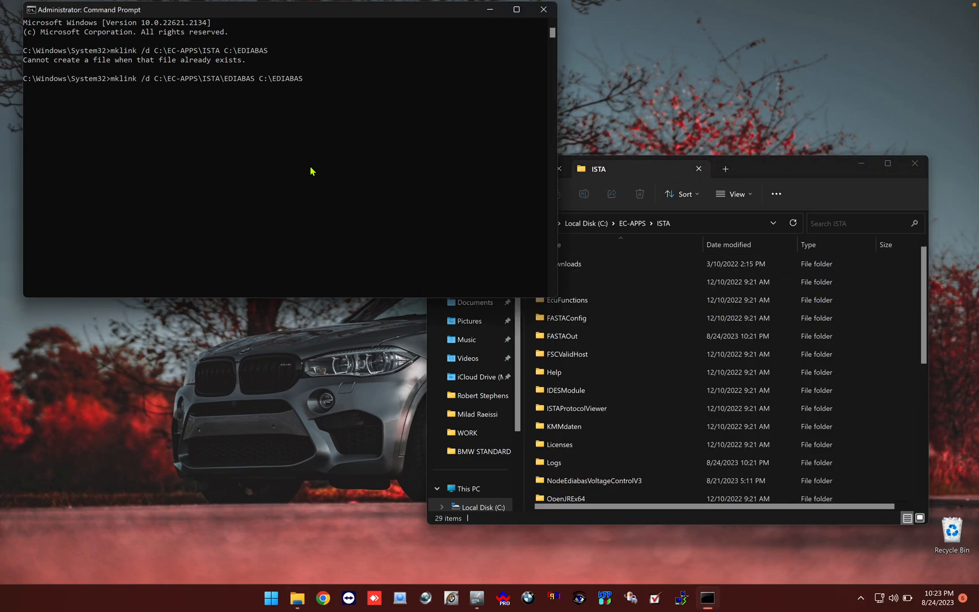
key(Return)
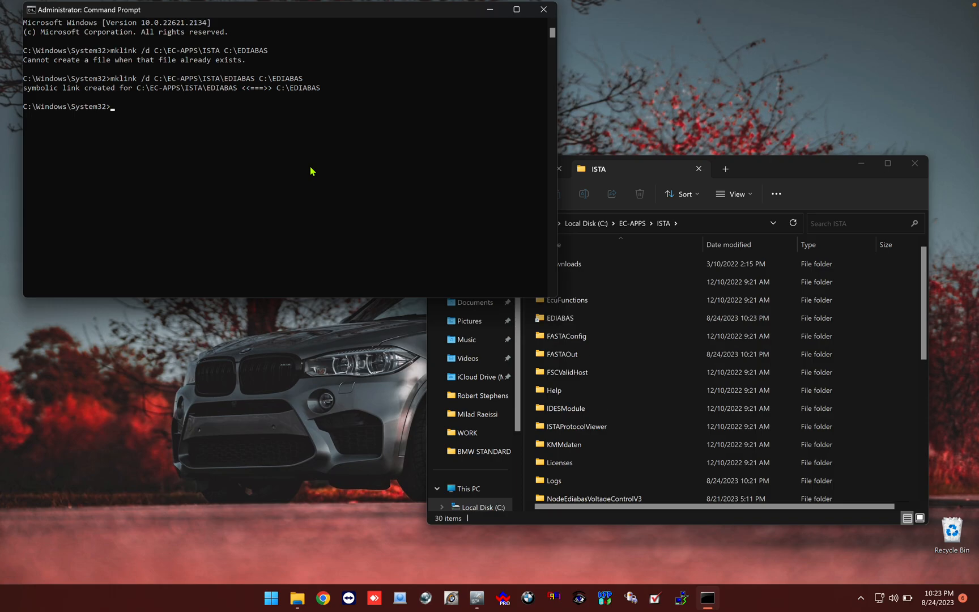
Check the EDIABAS link in the ISTA folder and the contents of C:\EDIABAS, and close File Explorer.
click(567, 323)
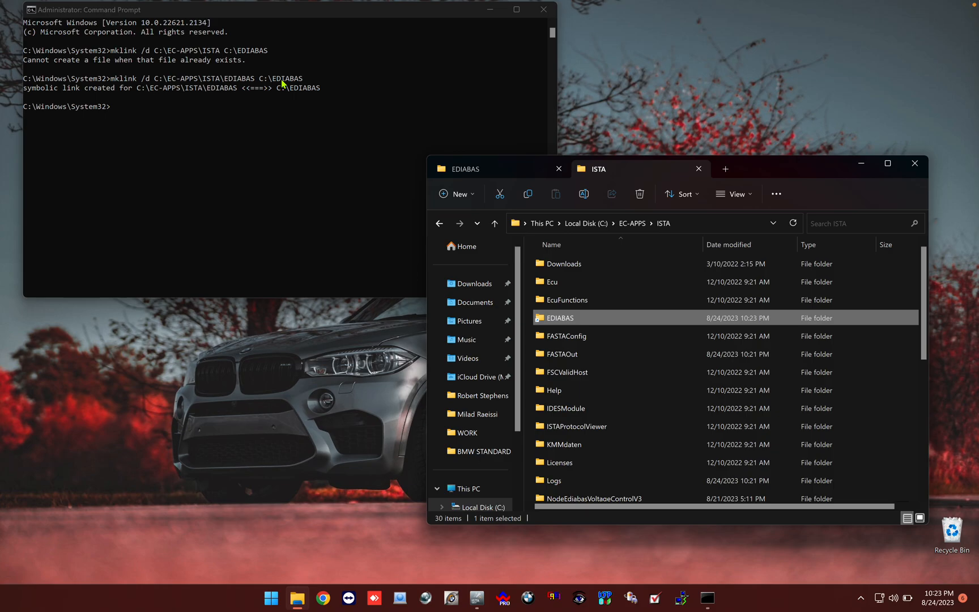
click(468, 180)
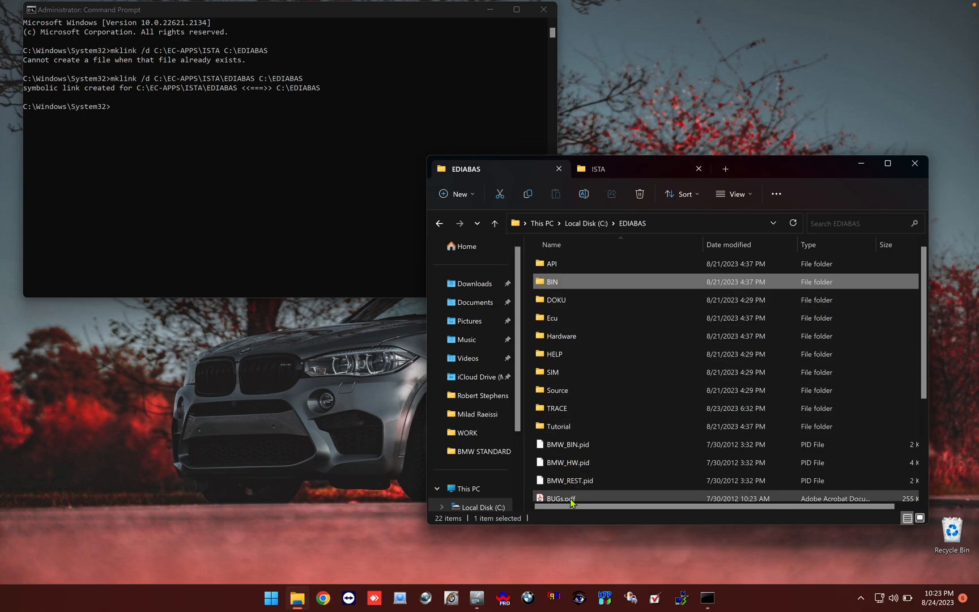
click(916, 165)
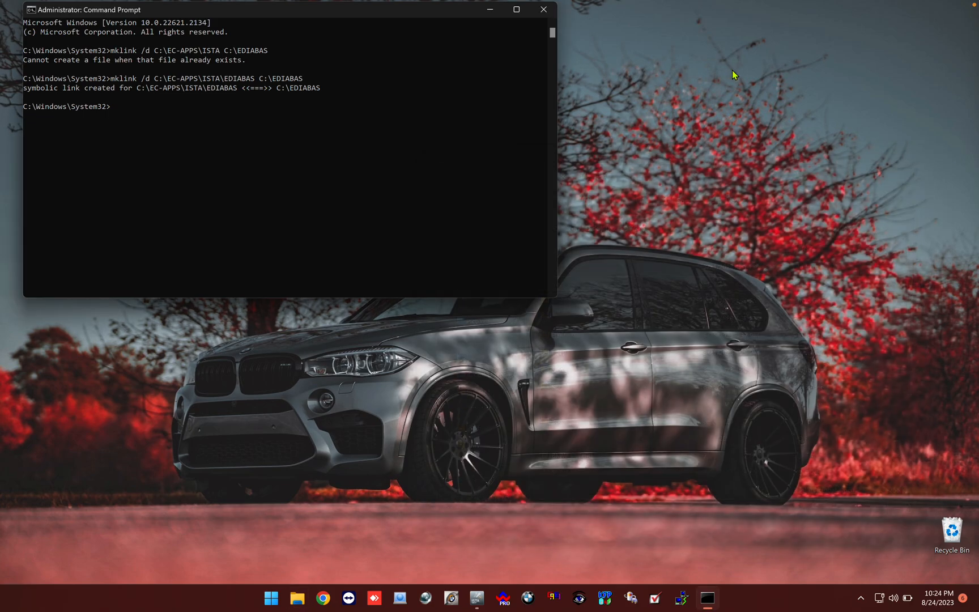
Close the Command Prompt and switch to ISTA+ to check the KL 15 and KL 30 voltage readings.
click(546, 10)
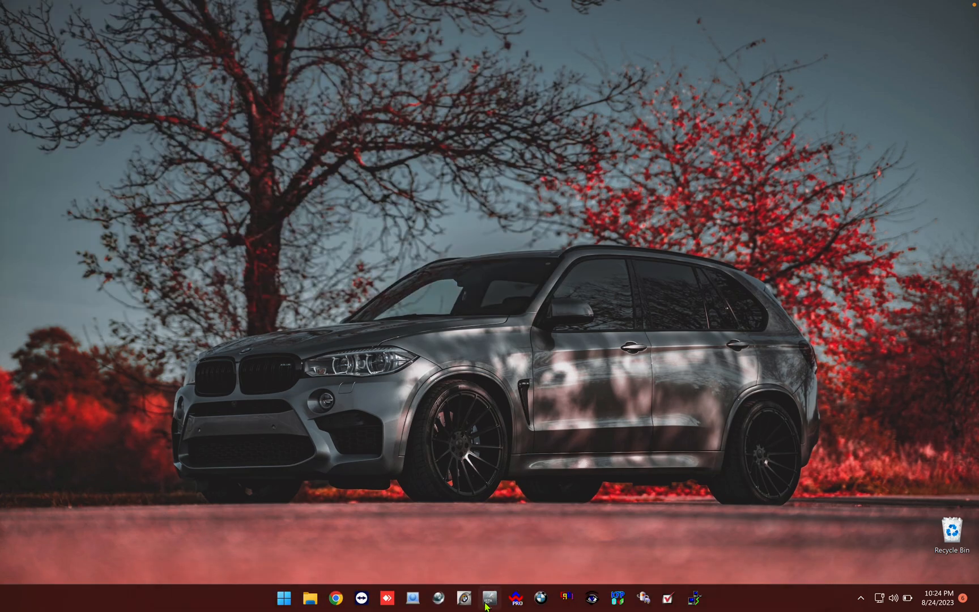
click(490, 597)
click(578, 73)
double_click(615, 164)
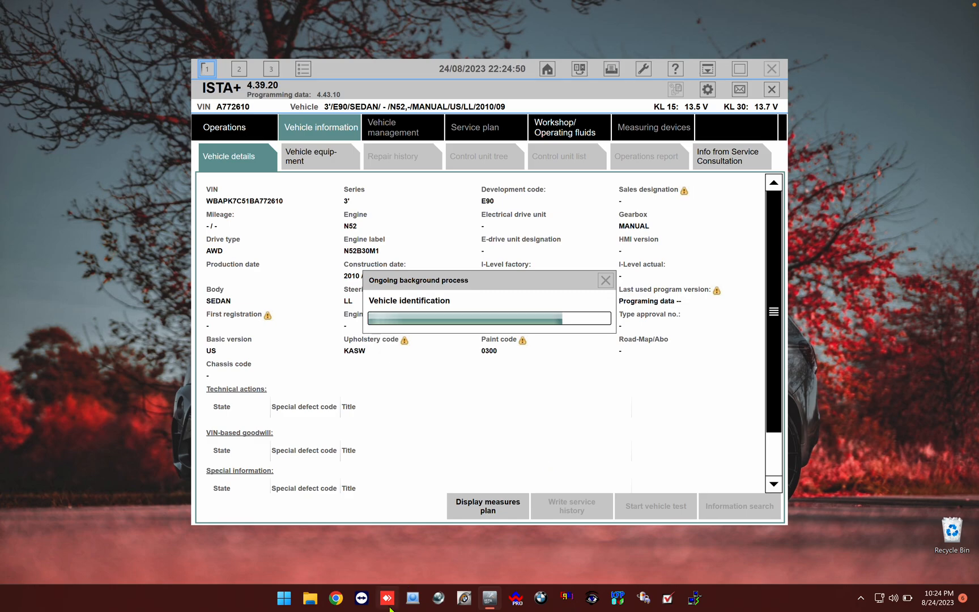
Open the EasyConnect utility and set the connection type to REMOTE.
click(439, 597)
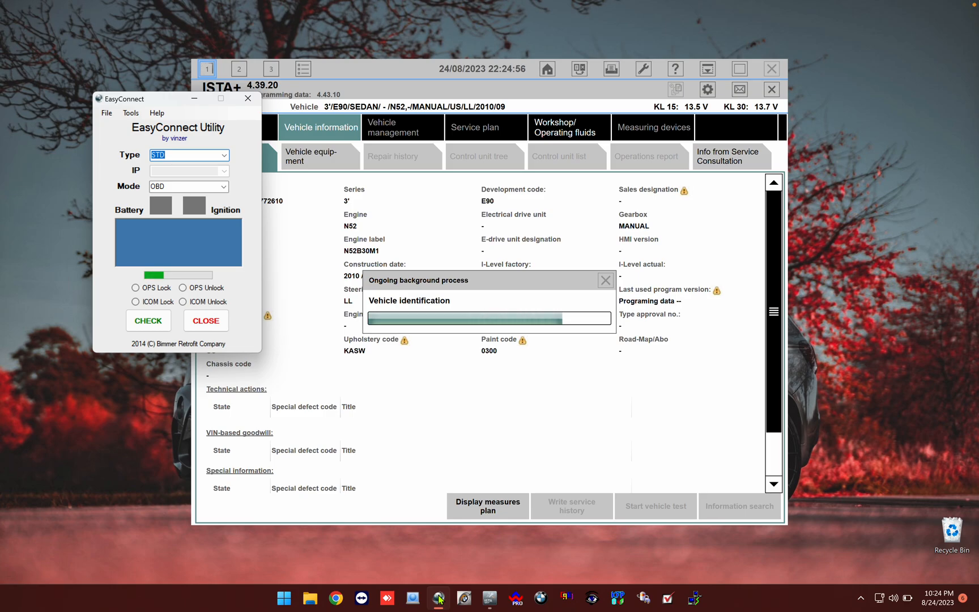
click(224, 156)
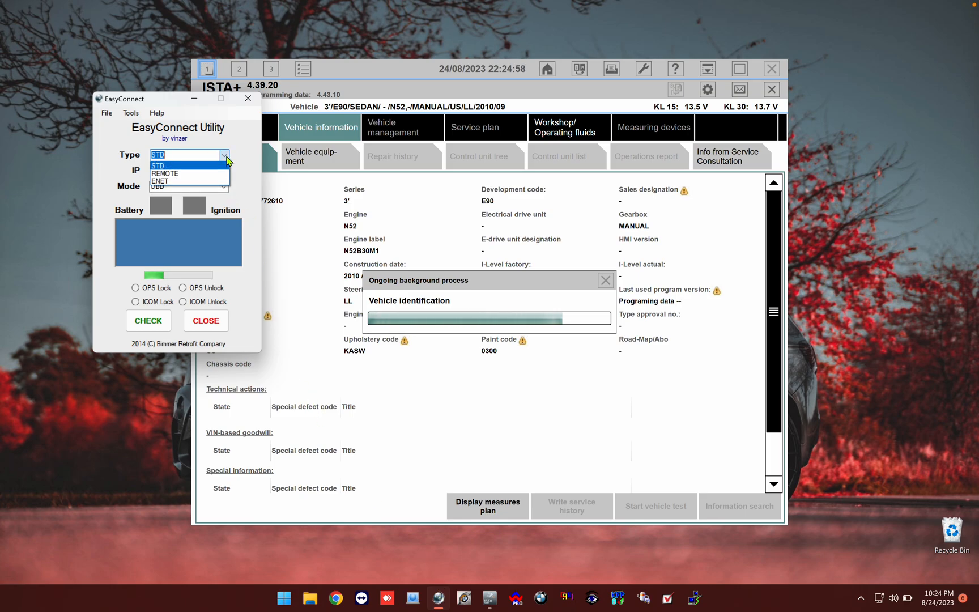
click(193, 173)
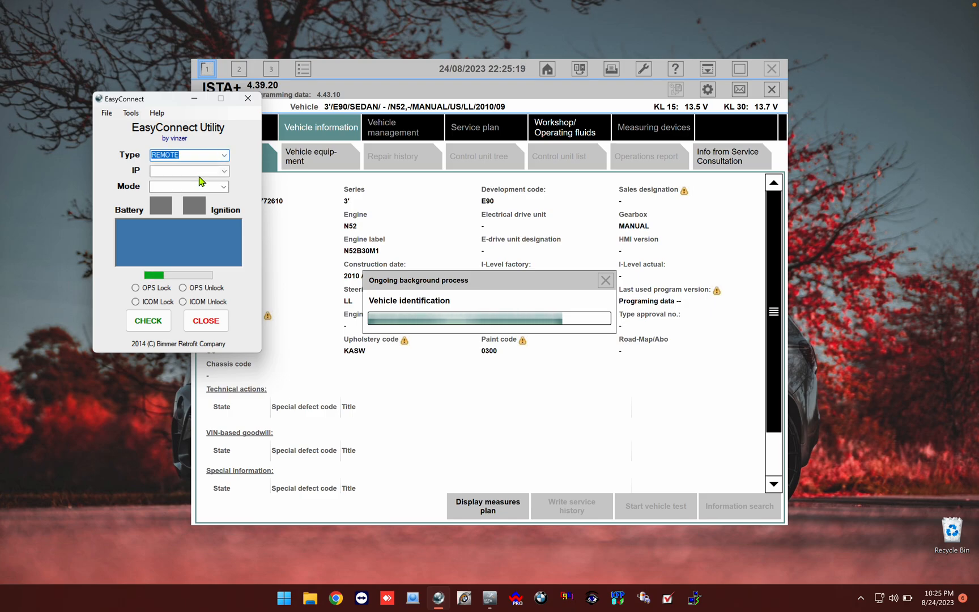
Choose the IP 100.85.252.124 and Base mode for the remote connection, and close EasyConnect.
click(221, 172)
click(172, 197)
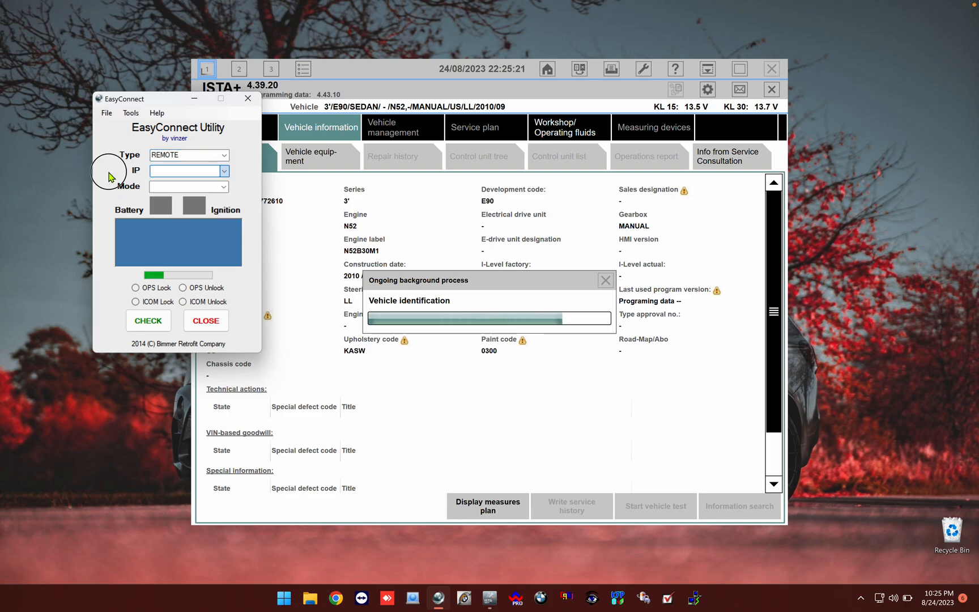
click(224, 170)
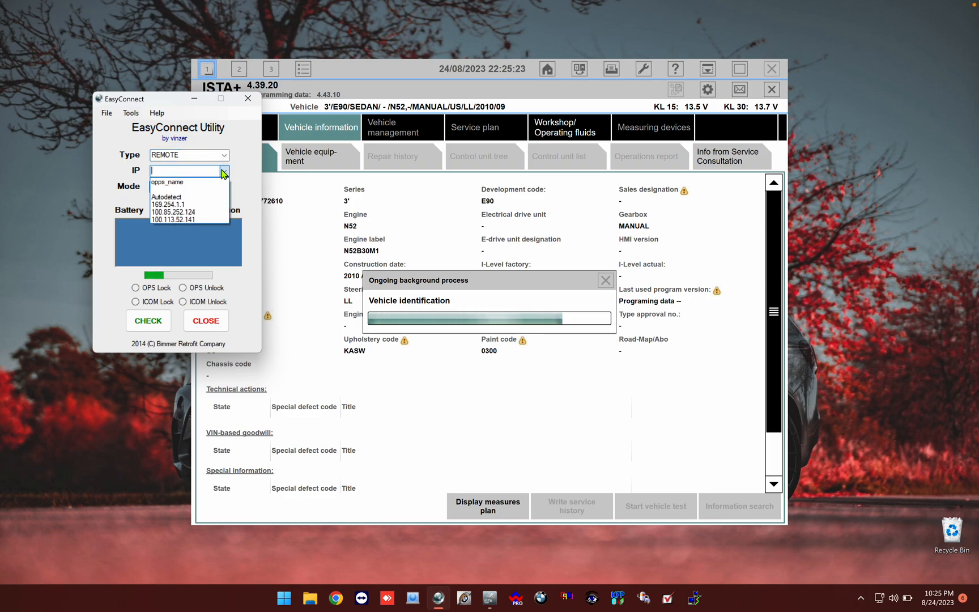
click(209, 212)
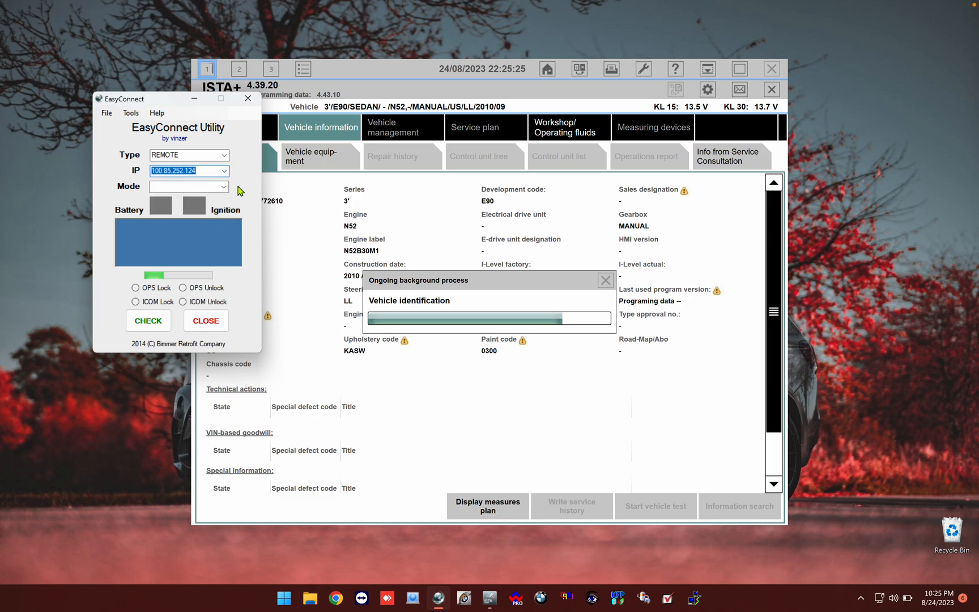
click(225, 187)
click(170, 194)
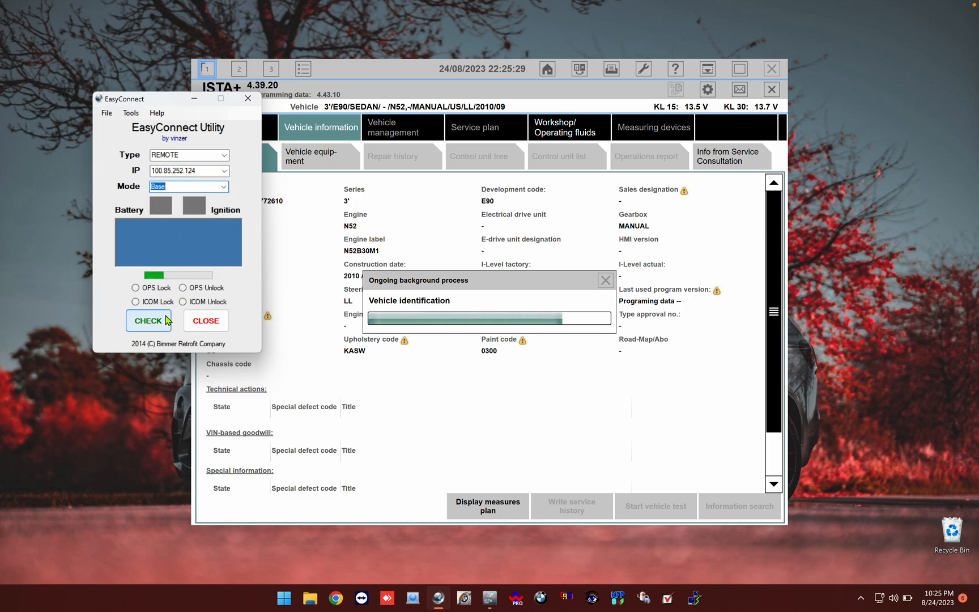
click(193, 319)
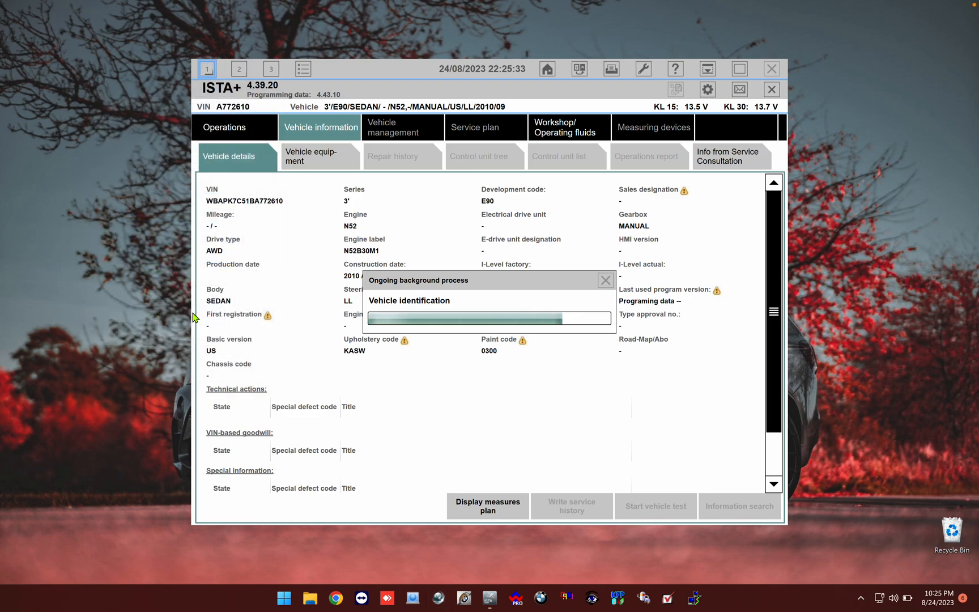